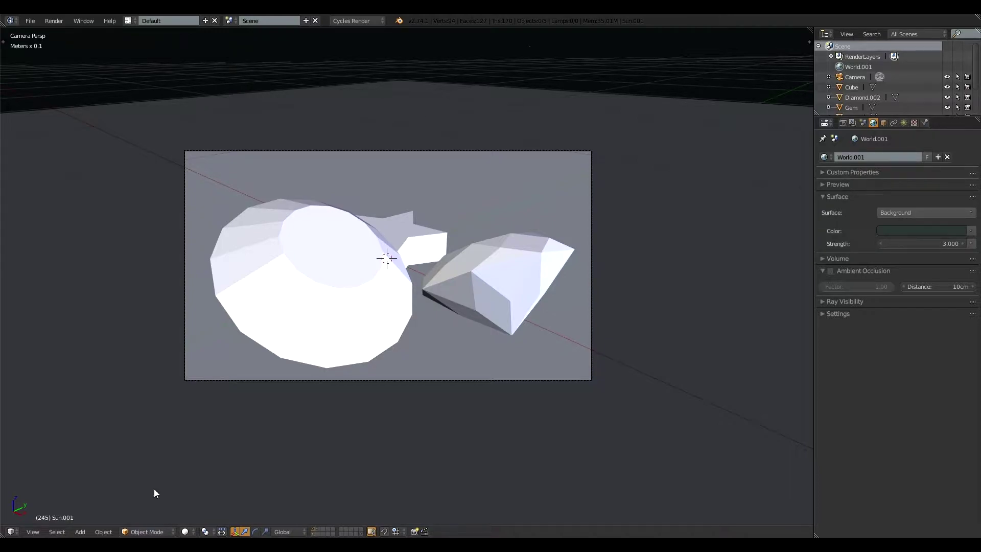
- Slide the star along the ground plane, height locked, to a spot behind the gems, then preview in Cycles
right_click(409, 221)
key(g)
key(shift+z)
click(455, 208)
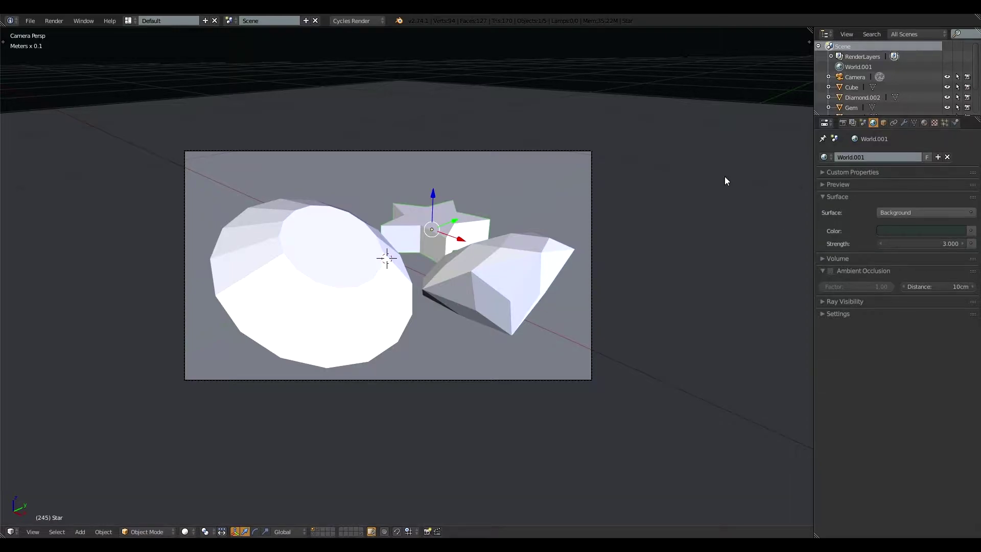
key(shift+z)
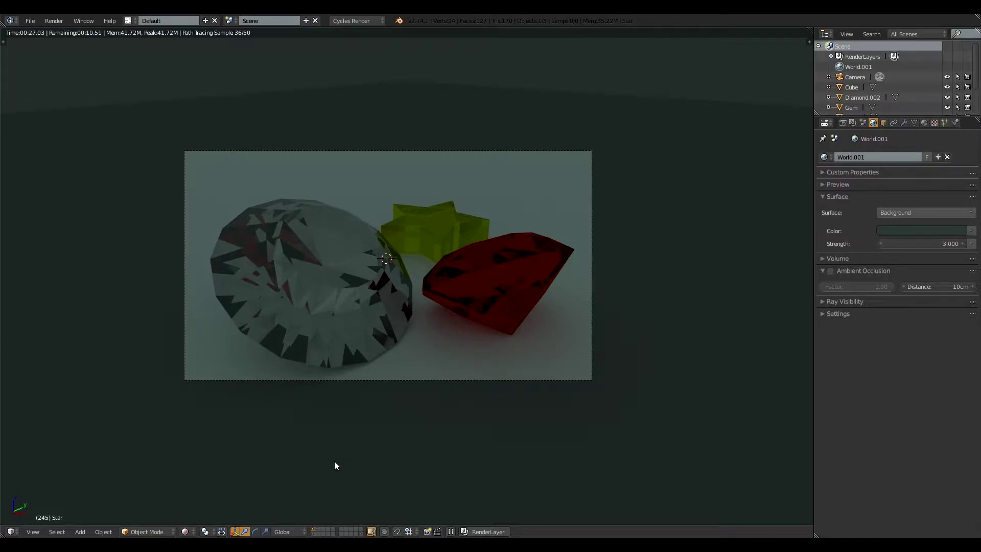
- Lighten the world colour in the colour picker and enable the lamp to brighten the render
click(930, 230)
scroll(942, 151, up, 2)
scroll(943, 151, up, 1)
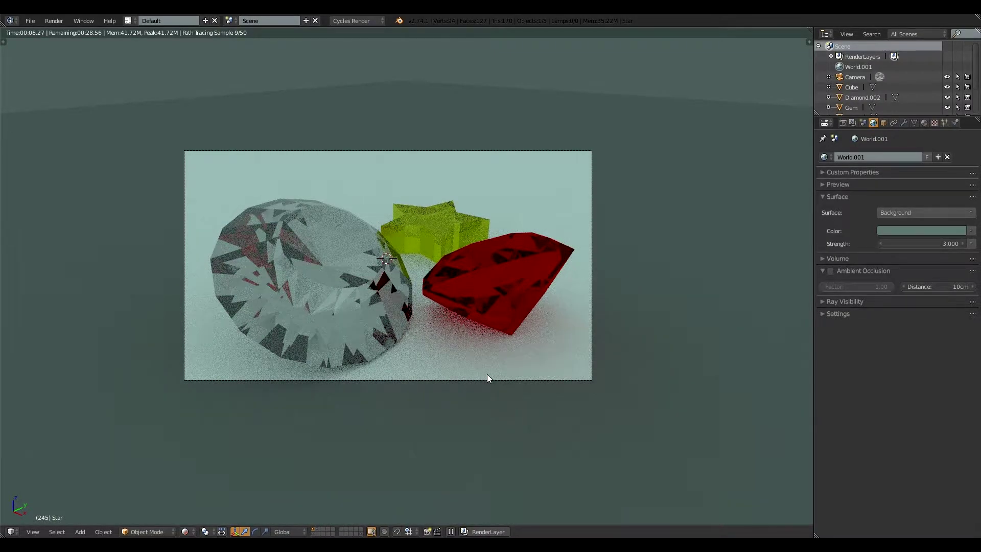
shift+click(314, 533)
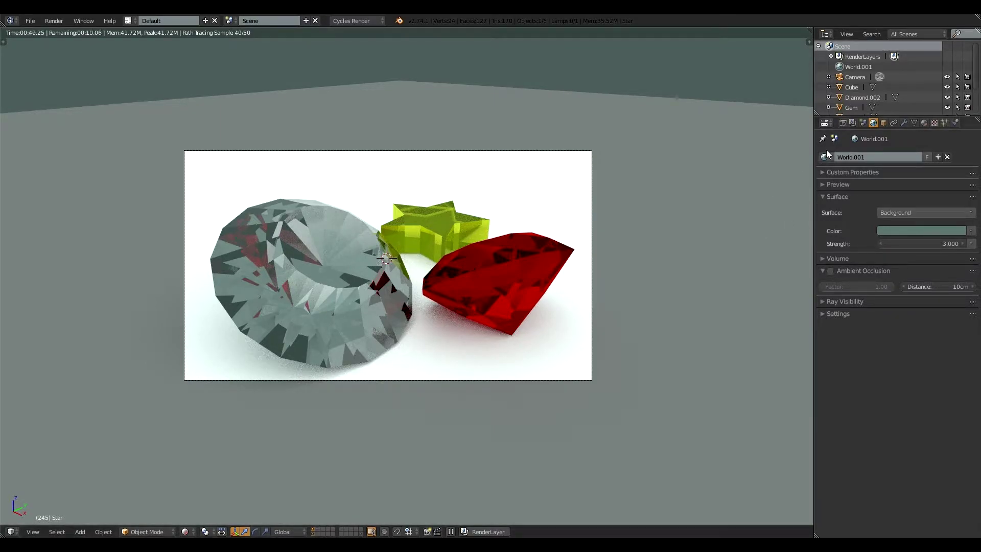
- Unlink World.001, save over the existing blend file, and create the new World.002
click(946, 157)
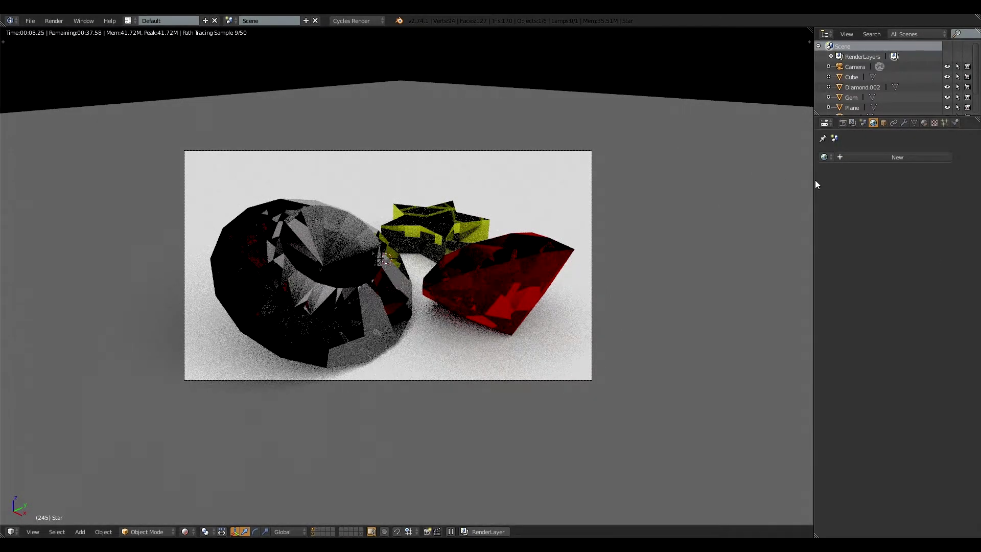
key(ctrl+s)
click(556, 192)
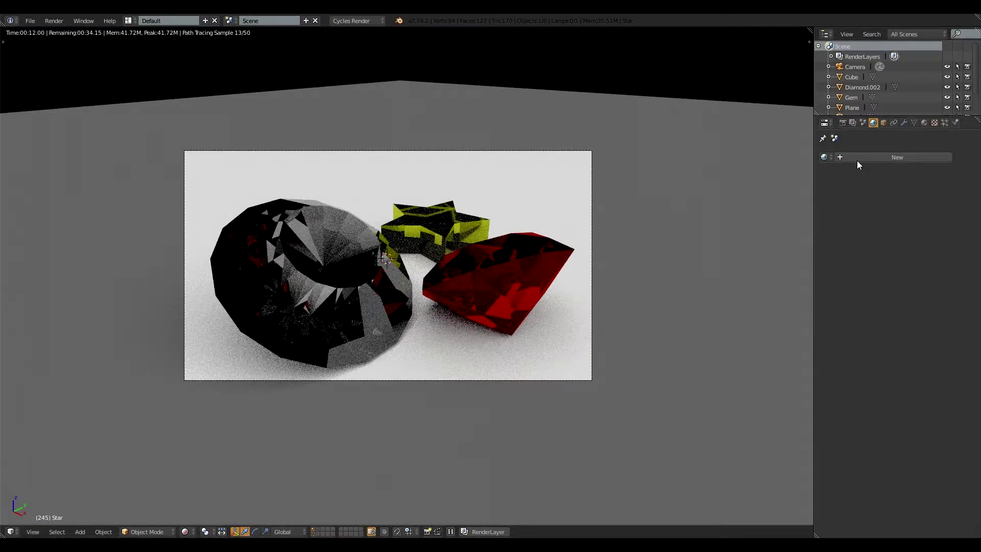
click(873, 161)
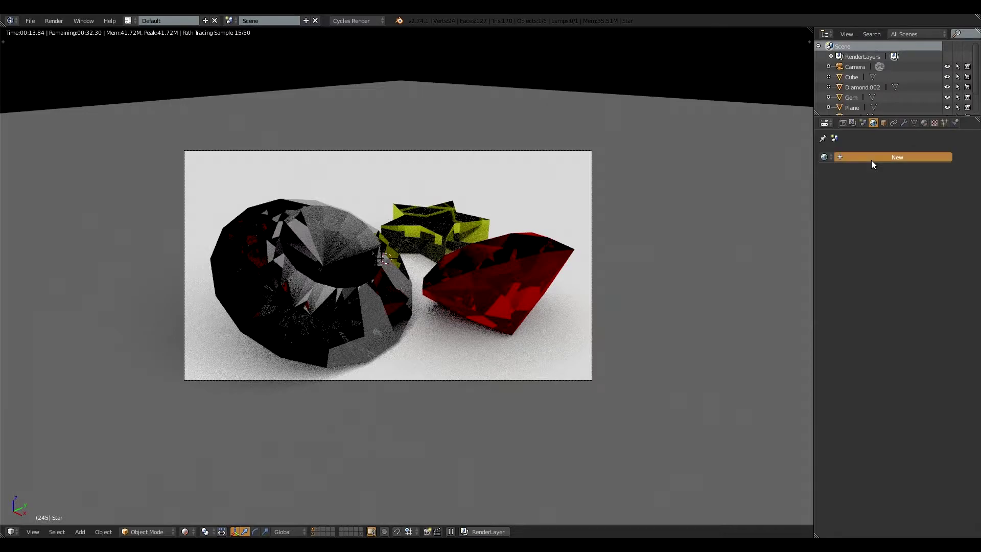
click(971, 230)
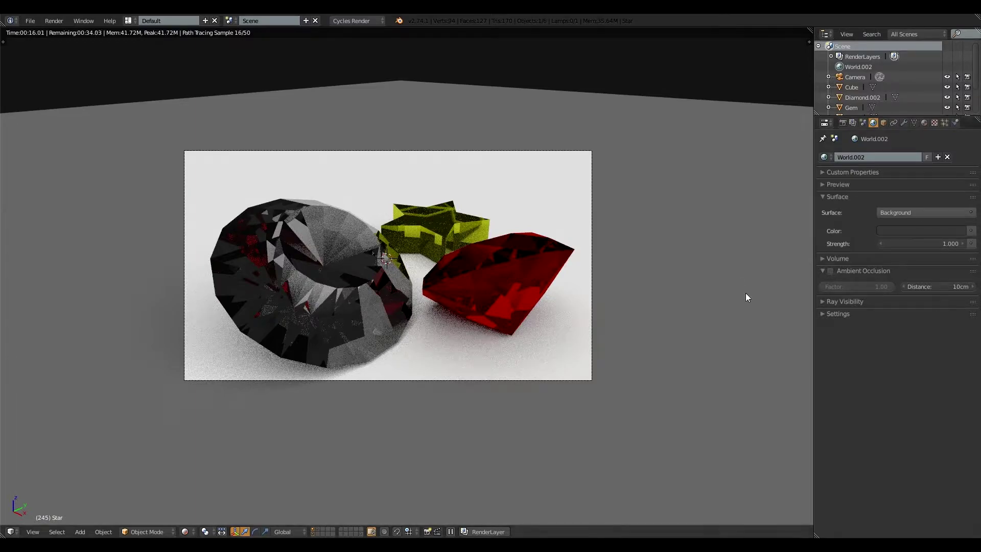
- Drive World.002's colour with a Hosek/Wilkie Sky Texture
click(971, 231)
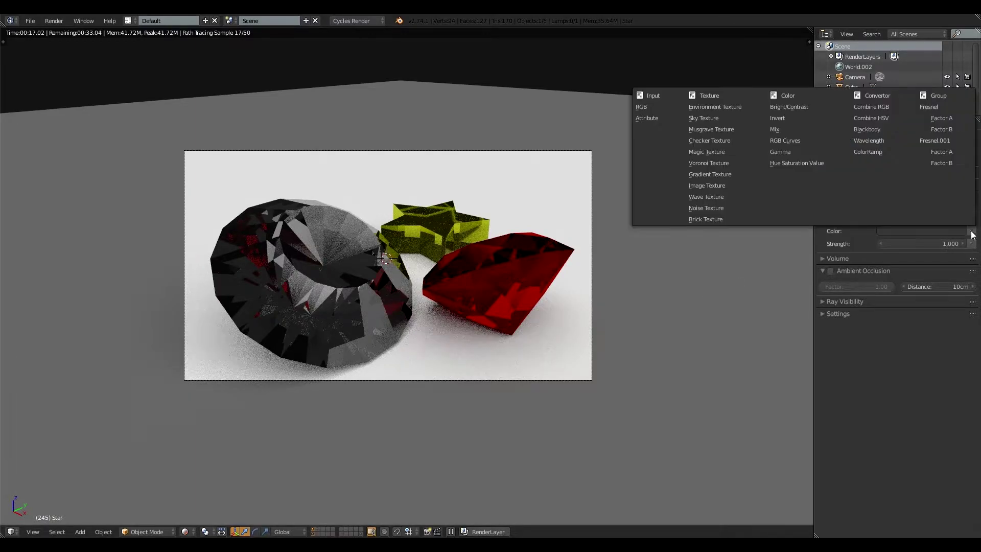
click(971, 231)
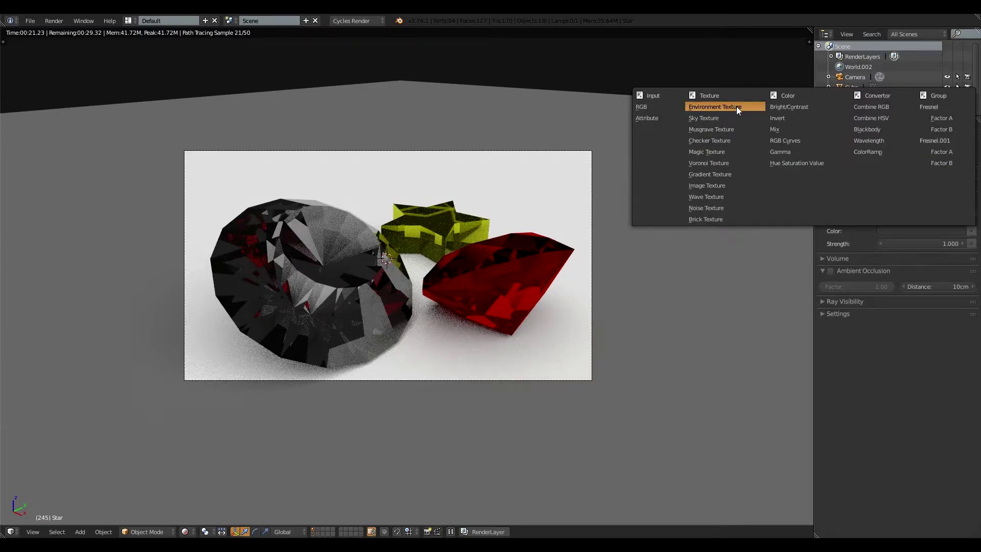
click(710, 118)
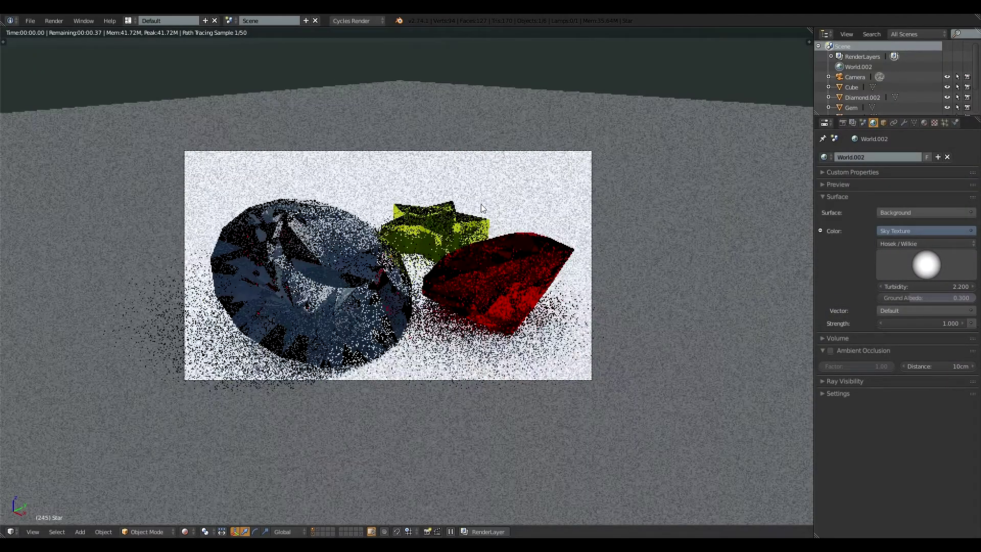
scroll(485, 206, down, 5)
scroll(485, 270, up, 7)
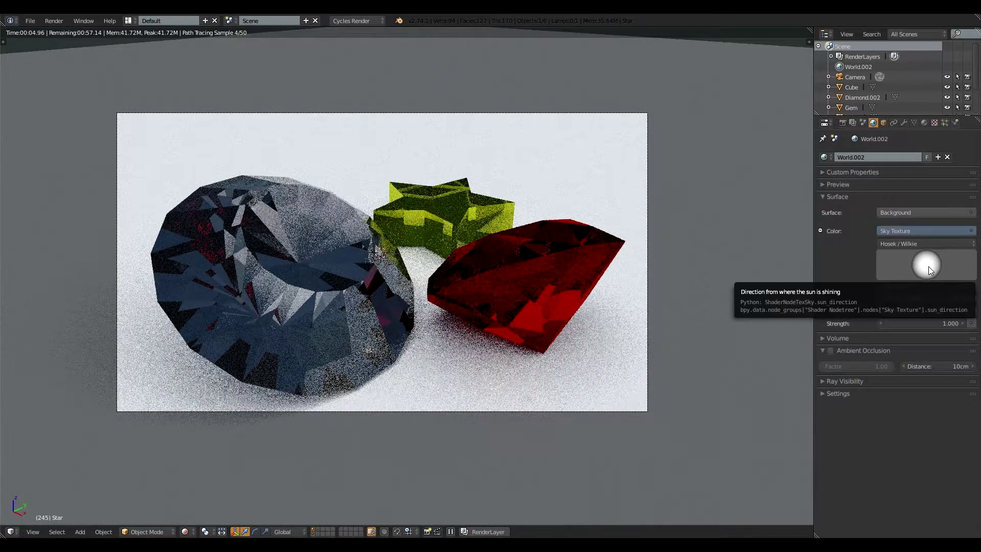
- Experiment with the sky's sun direction and ground albedo to change its brightness
drag(927, 265, 930, 275)
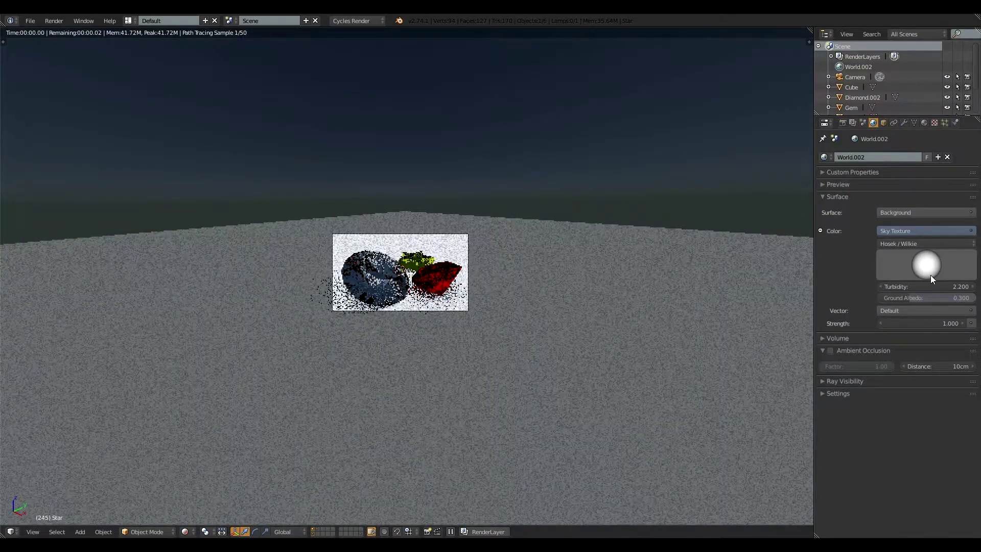
mouse_move(914, 299)
mouse_down()
mouse_move(970, 298)
mouse_move(933, 298)
mouse_move(943, 287)
mouse_move(970, 287)
mouse_move(919, 287)
mouse_up()
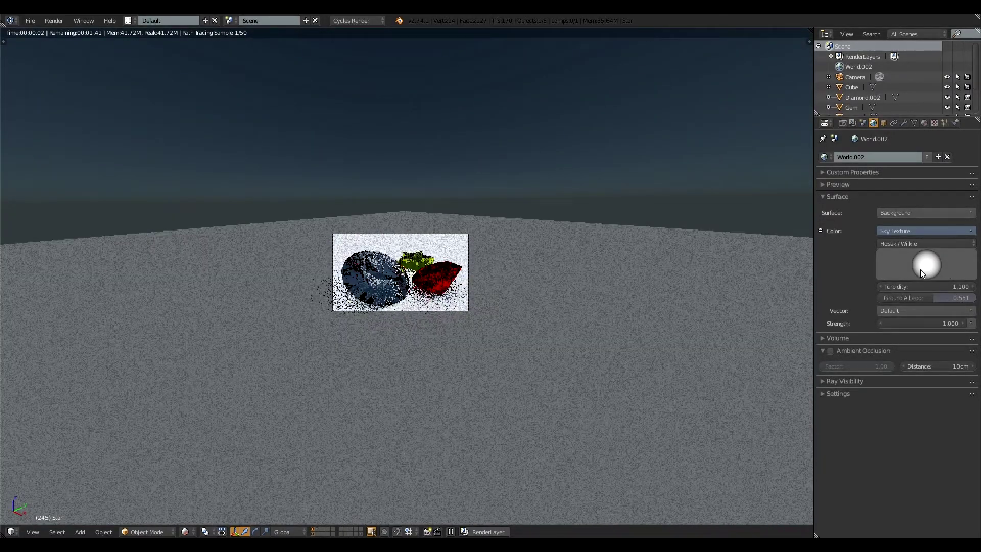
mouse_move(929, 273)
mouse_down()
mouse_move(918, 193)
mouse_move(895, 177)
mouse_move(979, 204)
mouse_move(950, 240)
mouse_move(970, 214)
mouse_move(950, 240)
mouse_move(944, 320)
mouse_move(817, 430)
mouse_move(930, 249)
mouse_move(935, 256)
mouse_up()
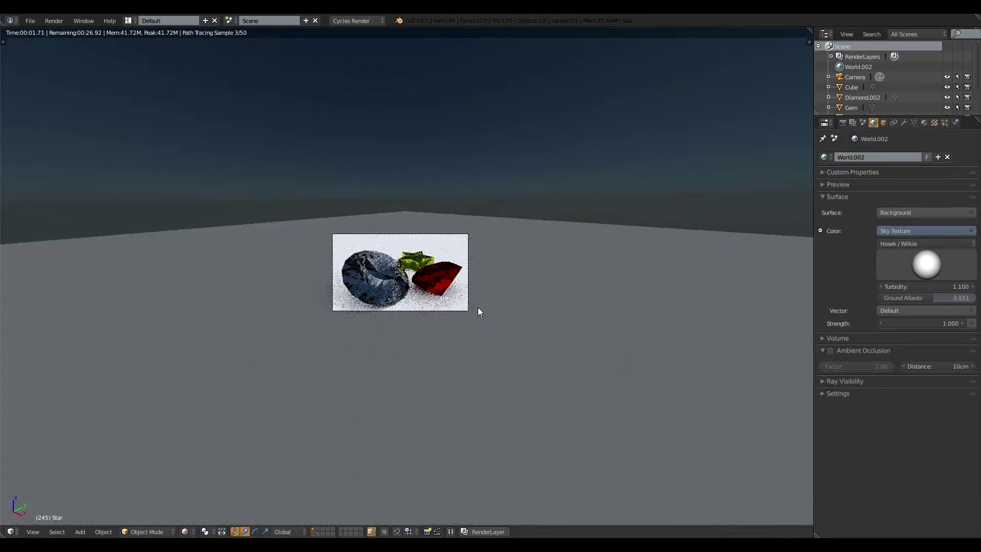
scroll(359, 352, up, 2)
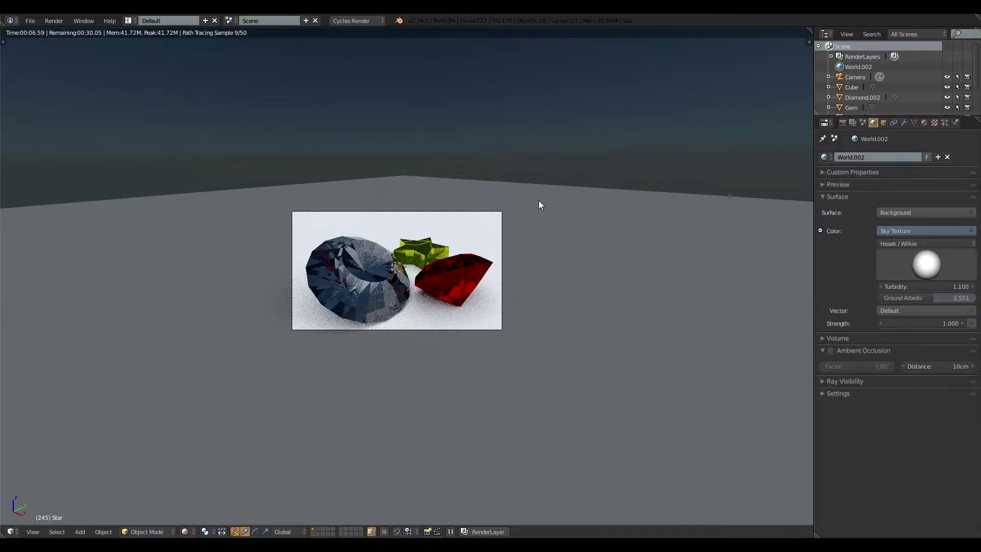
mouse_move(936, 263)
mouse_down()
mouse_move(941, 156)
mouse_move(939, 255)
mouse_move(941, 156)
mouse_move(939, 245)
mouse_up()
middle_drag(378, 179, 540, 151)
scroll(466, 173, down, 5)
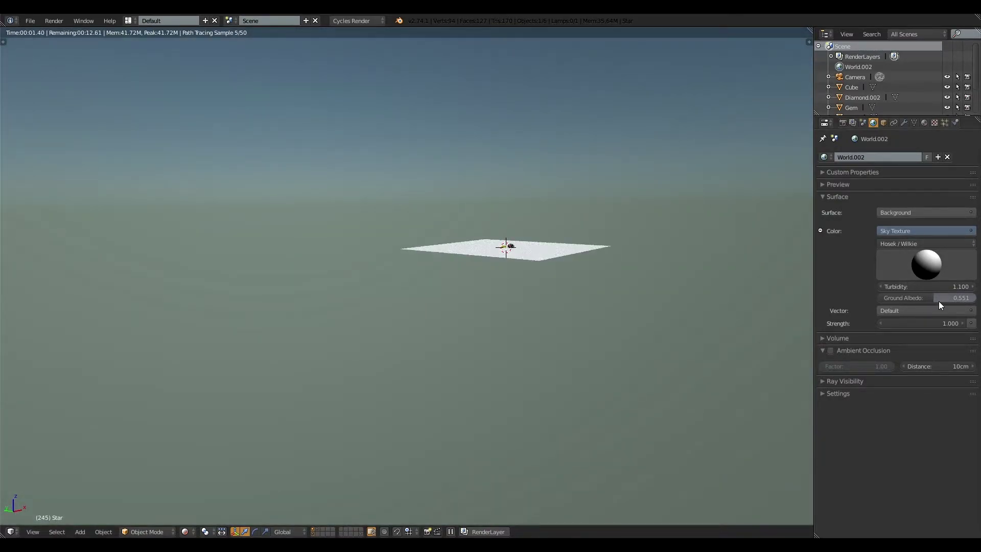
- Lower turbidity to 6.600 and reposition the sun for a dusky grey sky, back in camera view
mouse_move(939, 302)
mouse_down()
mouse_move(977, 302)
mouse_move(903, 298)
mouse_move(970, 286)
mouse_move(942, 286)
mouse_up()
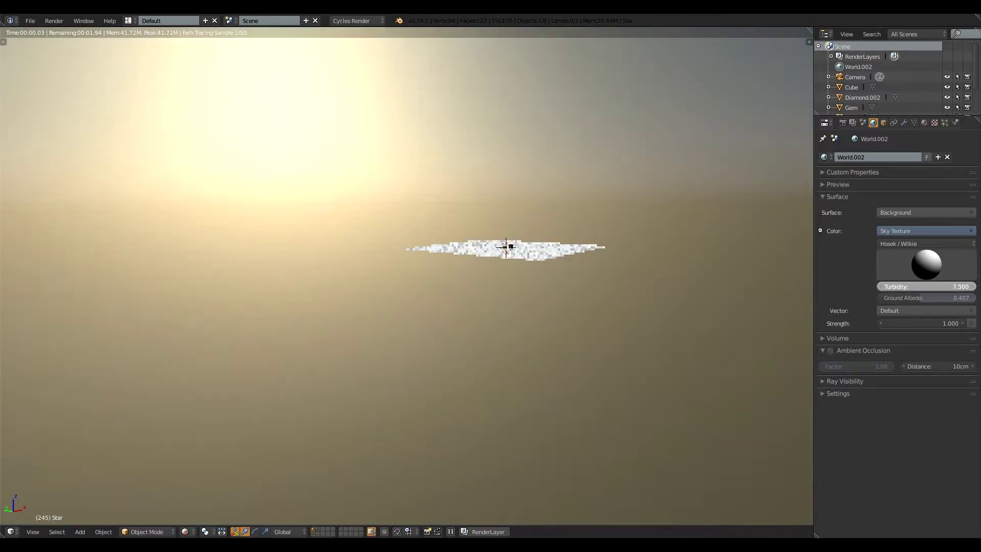
middle_drag(562, 279, 680, 323)
drag(924, 262, 892, 284)
middle_drag(514, 324, 744, 398)
key(KP_0)
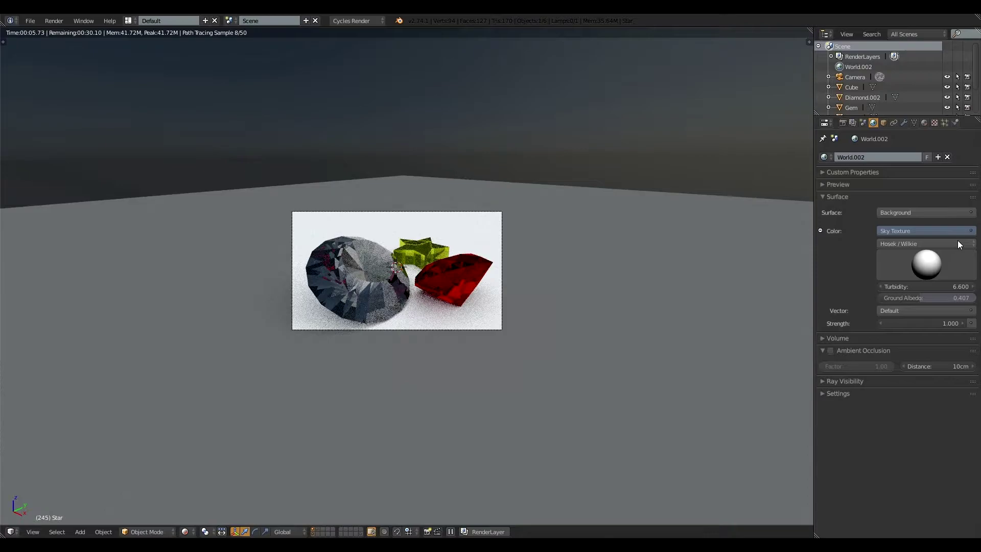
- Enable world Multiple Importance at map resolution 1024 and switch Color to Environment Texture
click(837, 394)
click(853, 421)
click(864, 431)
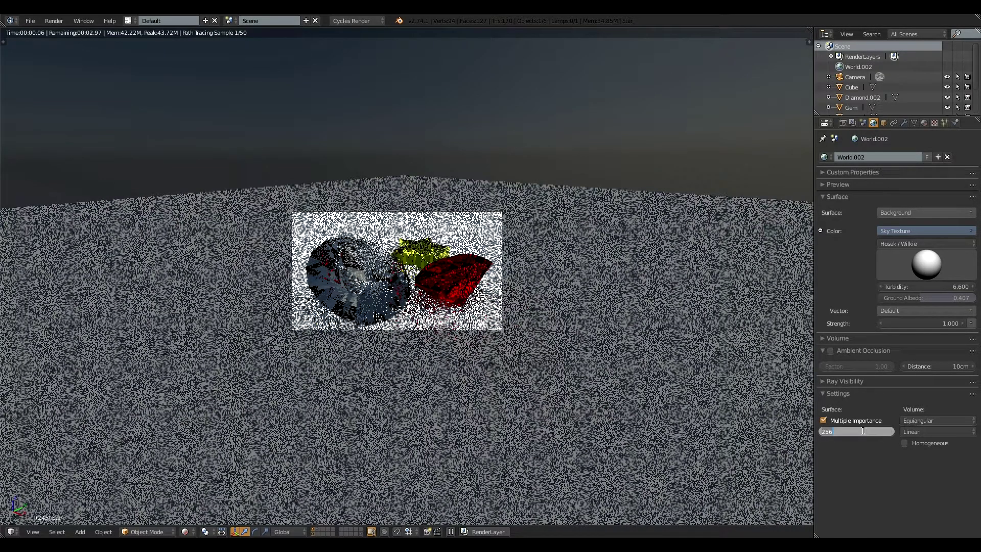
text(1024)
key(Return)
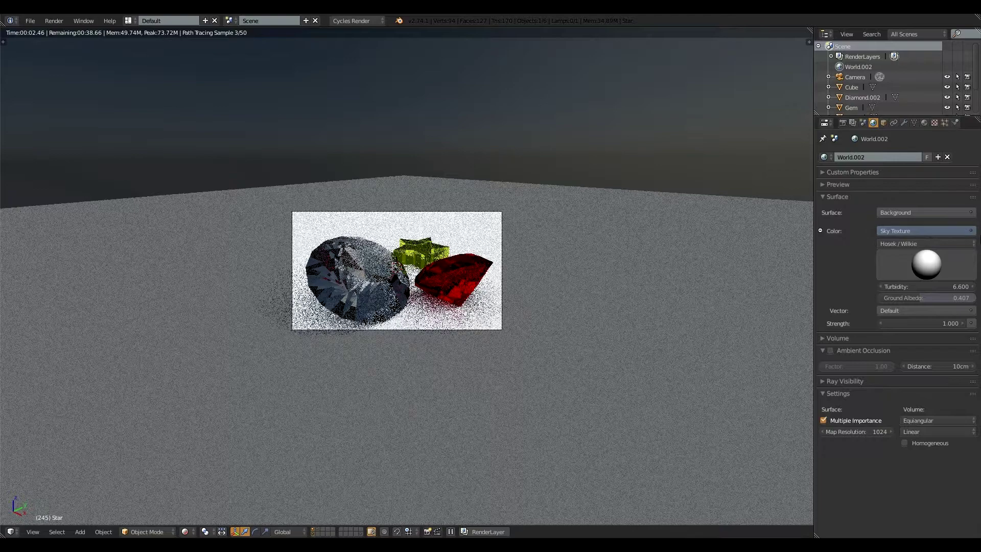
click(973, 233)
click(666, 107)
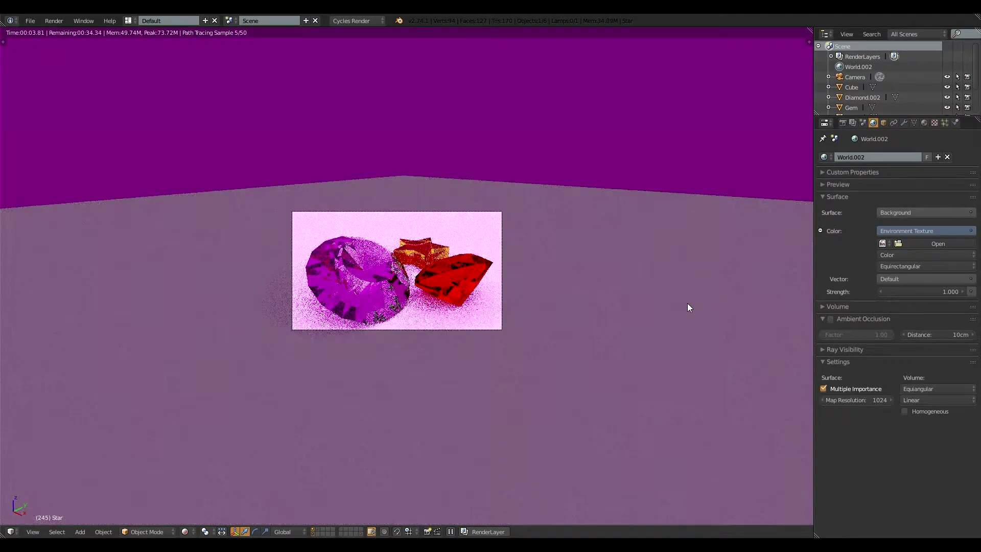
- Load corporateInterior_001_L.jpg from the resources HDRIs folder as the environment image
click(933, 244)
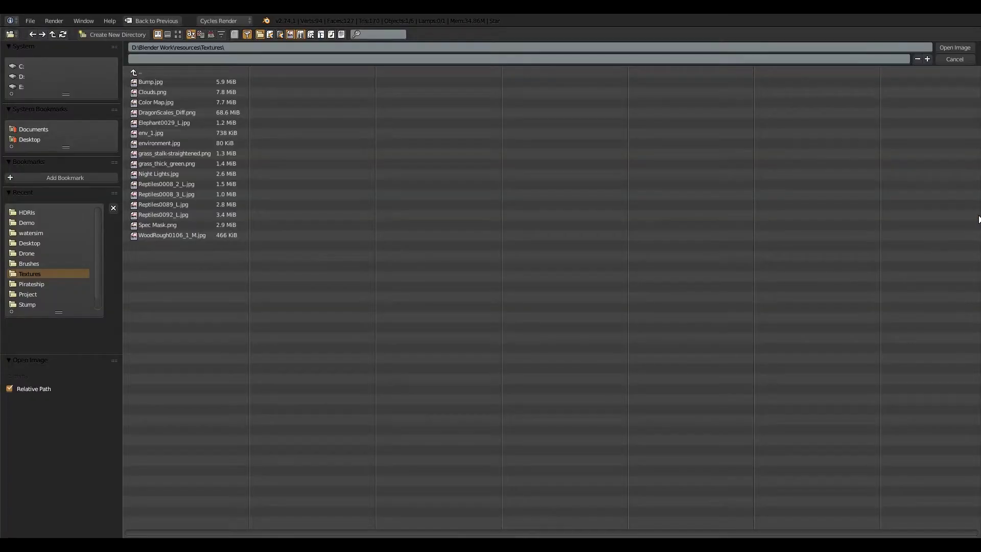
click(179, 34)
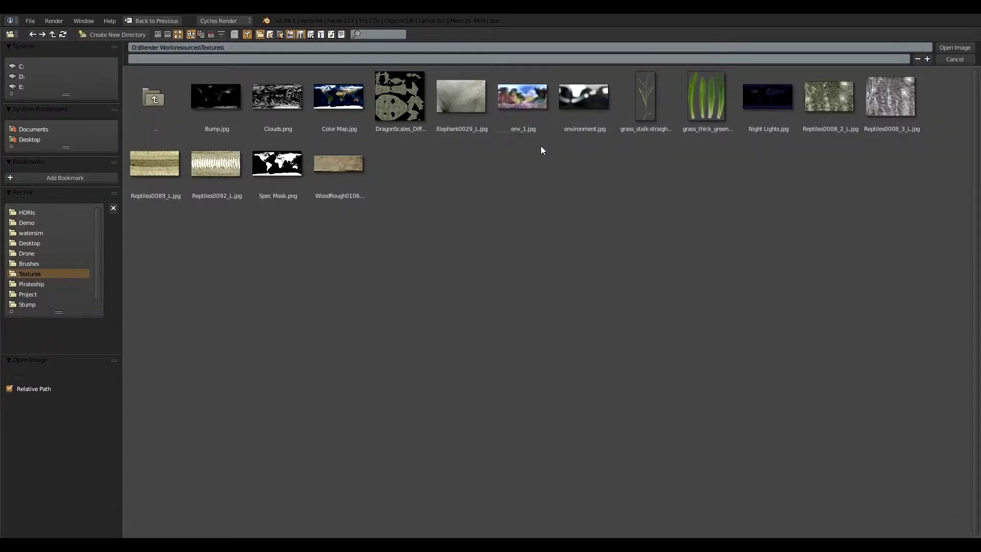
click(148, 97)
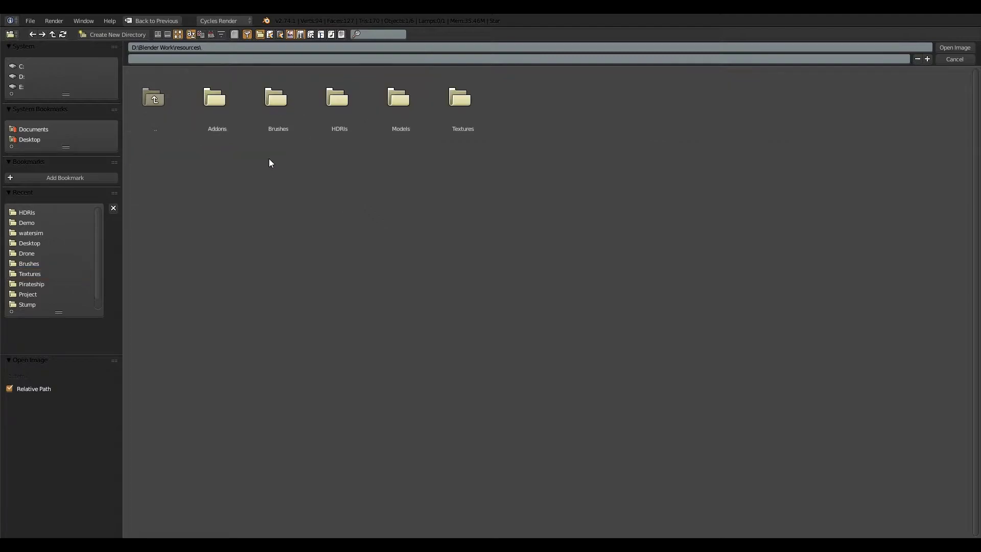
click(330, 103)
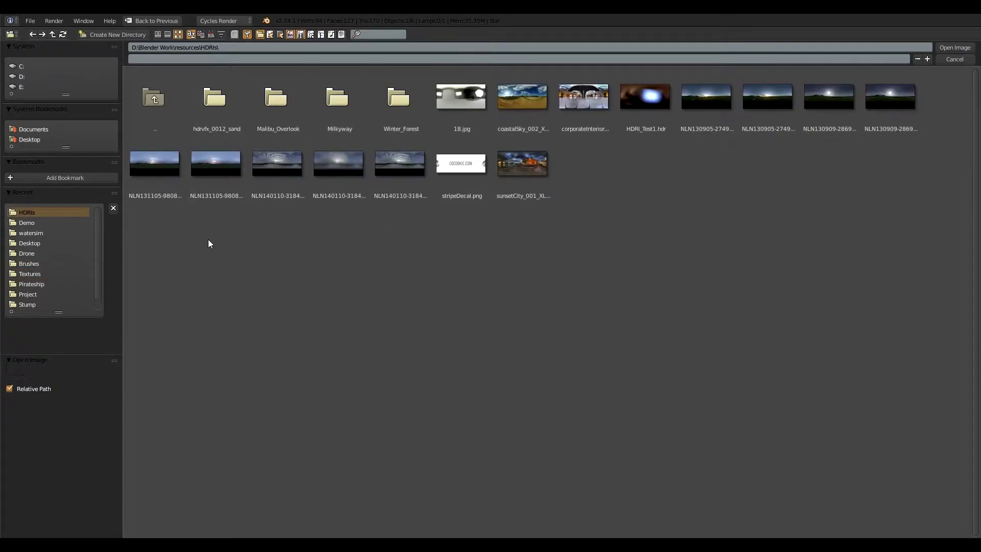
click(583, 97)
click(955, 47)
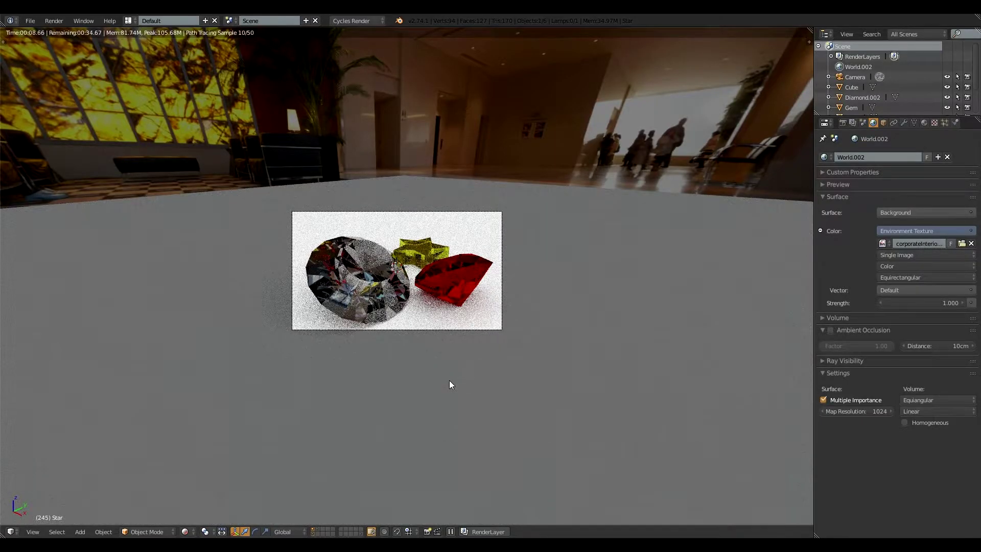
scroll(449, 380, up, 5)
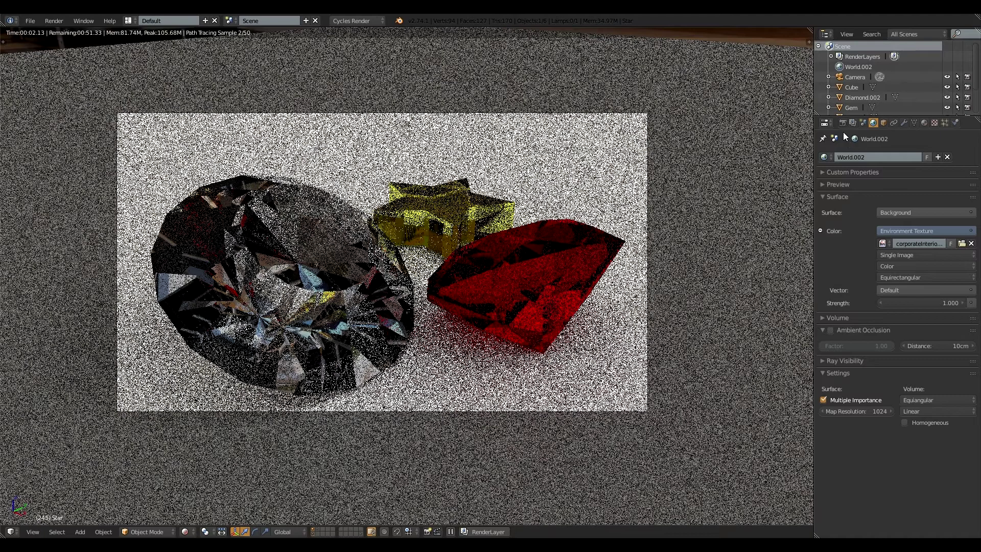
- Turn on Border rendering, then browse the list of worlds available in the file
click(842, 124)
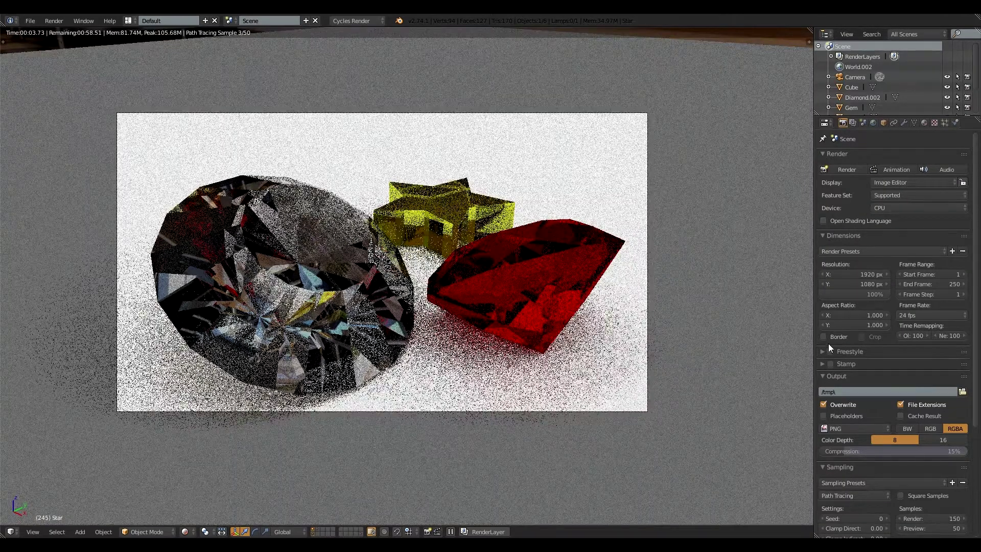
click(824, 337)
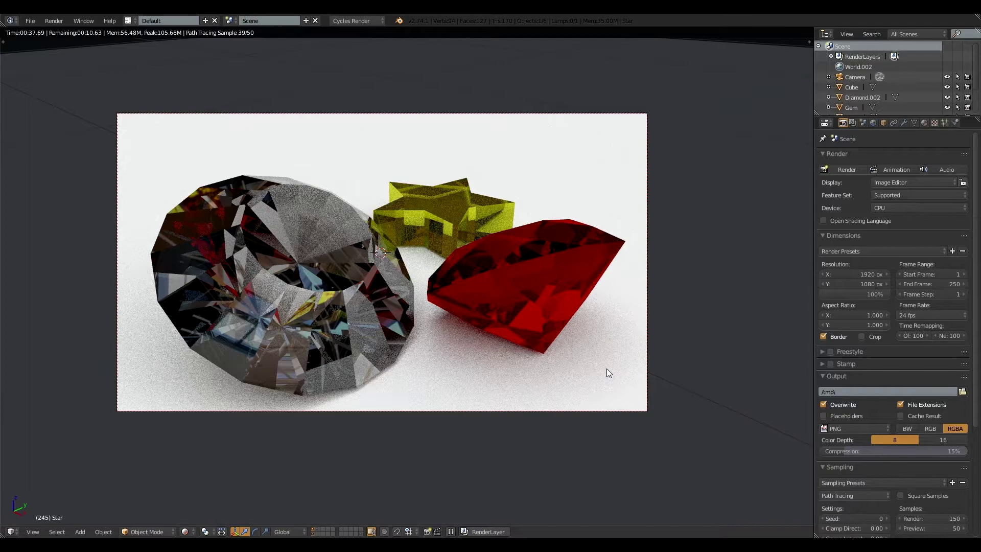
scroll(606, 368, down, 3)
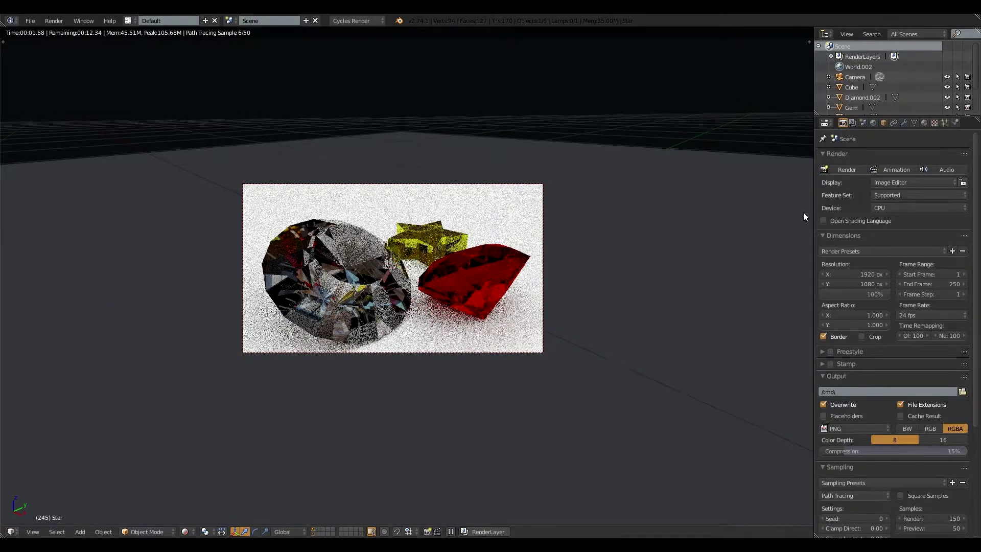
click(873, 122)
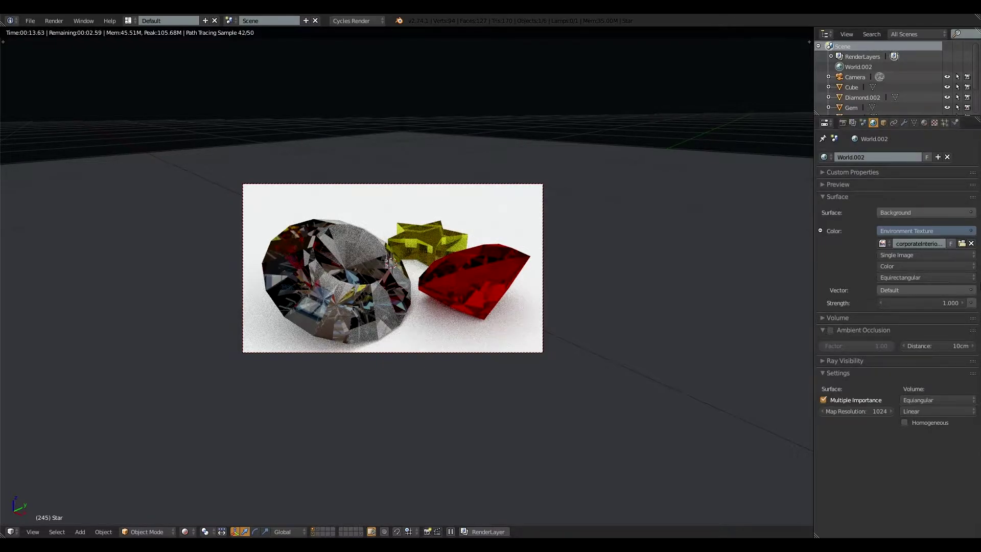
click(827, 157)
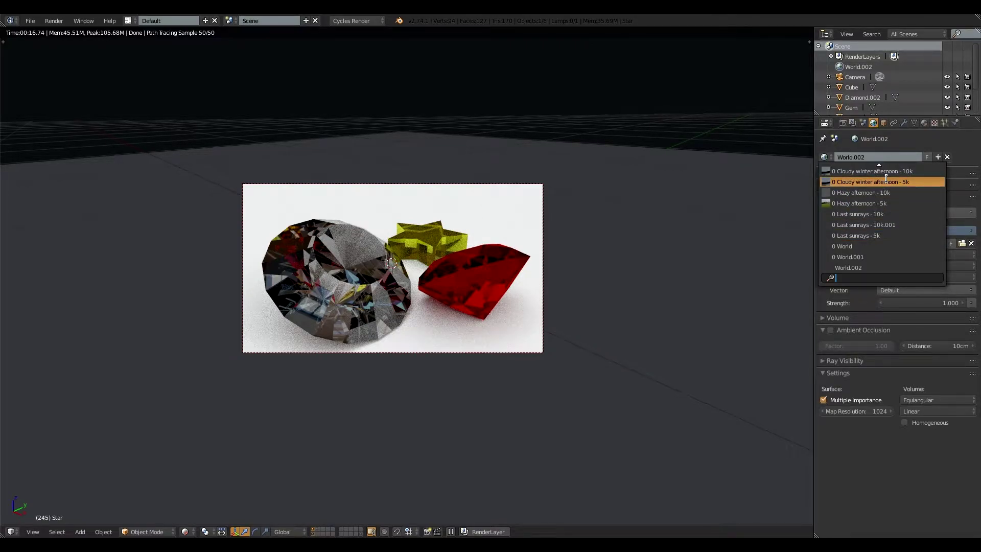
- Switch to the Hazy afternoon - 5k world and hide the lamp's layer
click(900, 203)
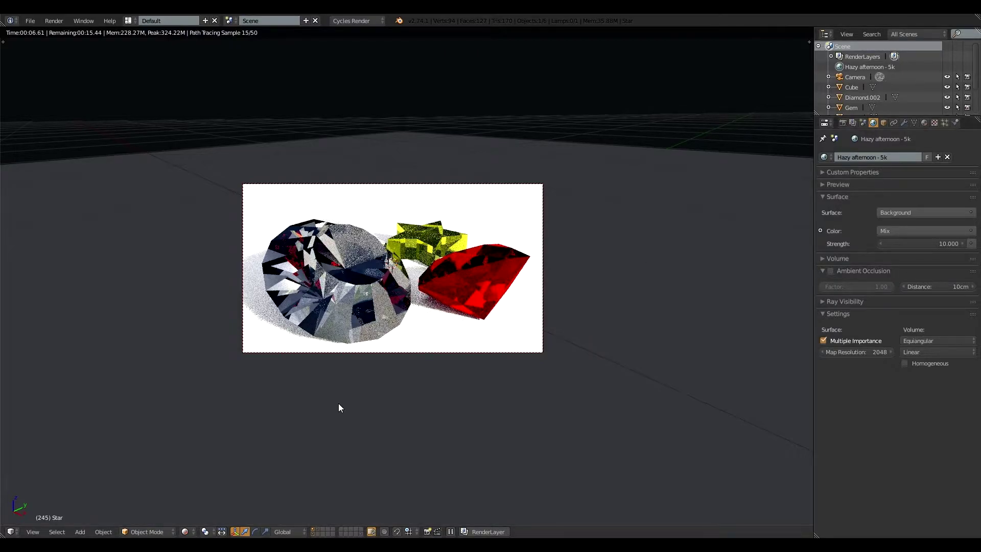
click(313, 531)
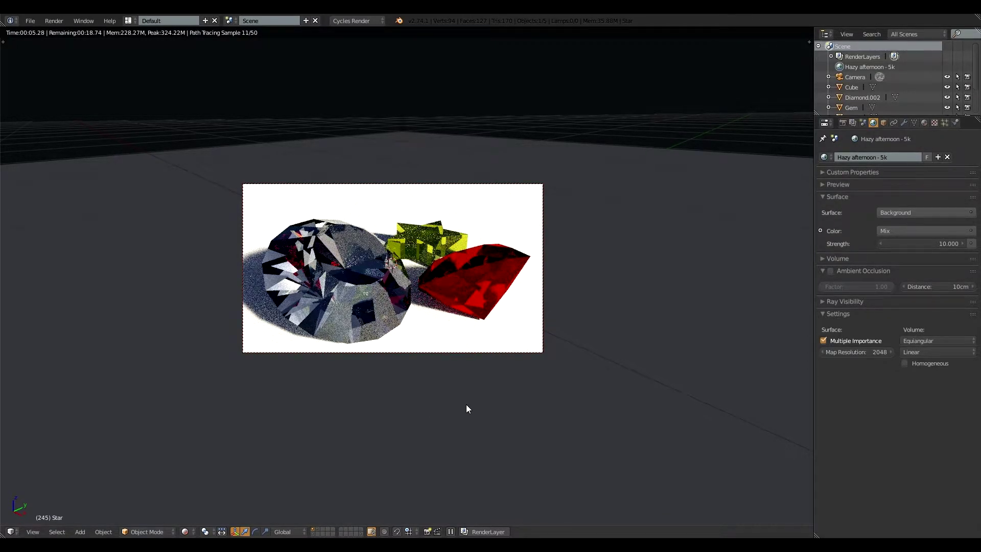
click(843, 123)
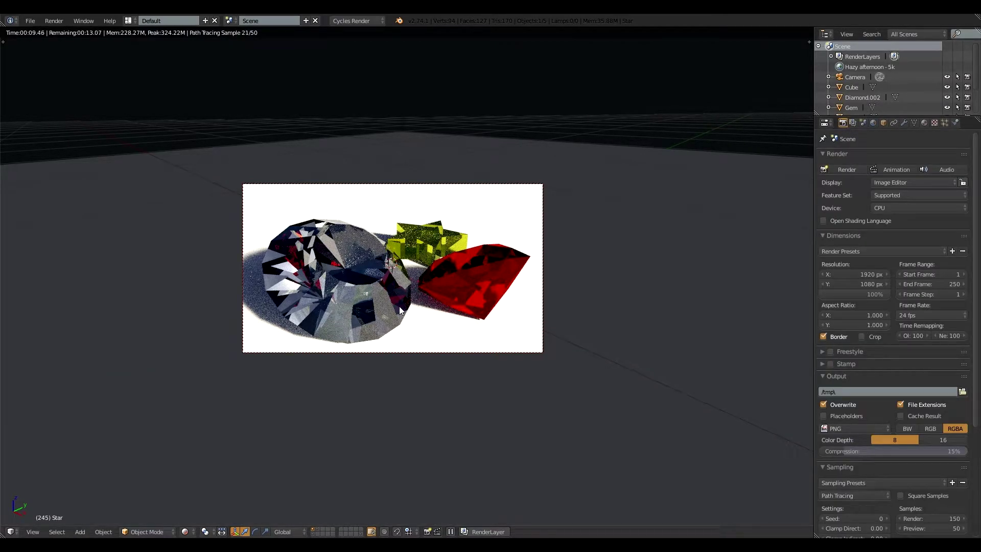
- Orbit in wireframe, return to camera view, and resume the Rendered Cycles preview under the hazy world
key(z)
scroll(439, 261, down, 4)
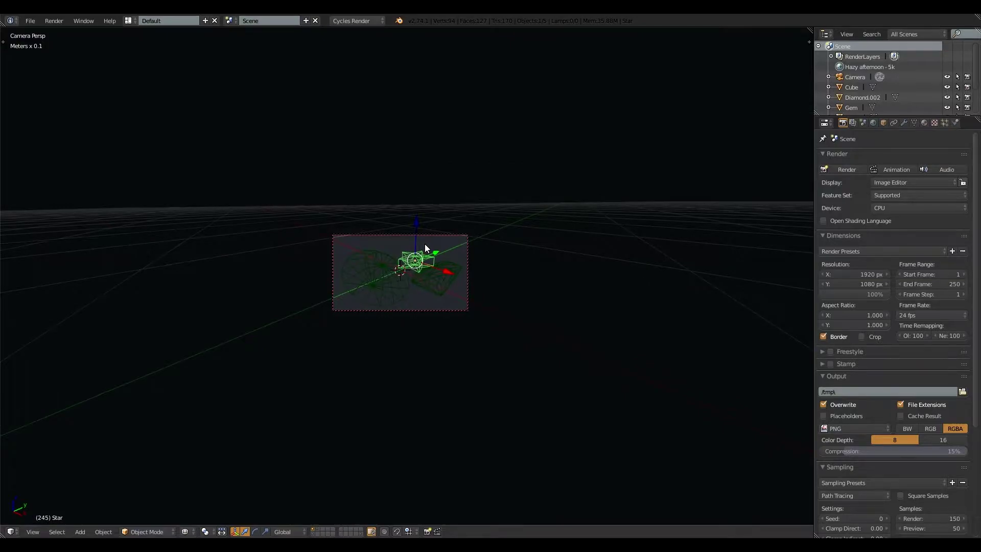
mouse_move(424, 244)
middle_down()
mouse_move(472, 213)
mouse_move(412, 311)
mouse_move(368, 316)
mouse_move(423, 303)
mouse_move(456, 258)
mouse_move(549, 265)
mouse_move(528, 276)
mouse_move(518, 313)
mouse_move(565, 259)
mouse_move(645, 244)
mouse_move(626, 237)
mouse_move(674, 317)
mouse_move(537, 247)
middle_up()
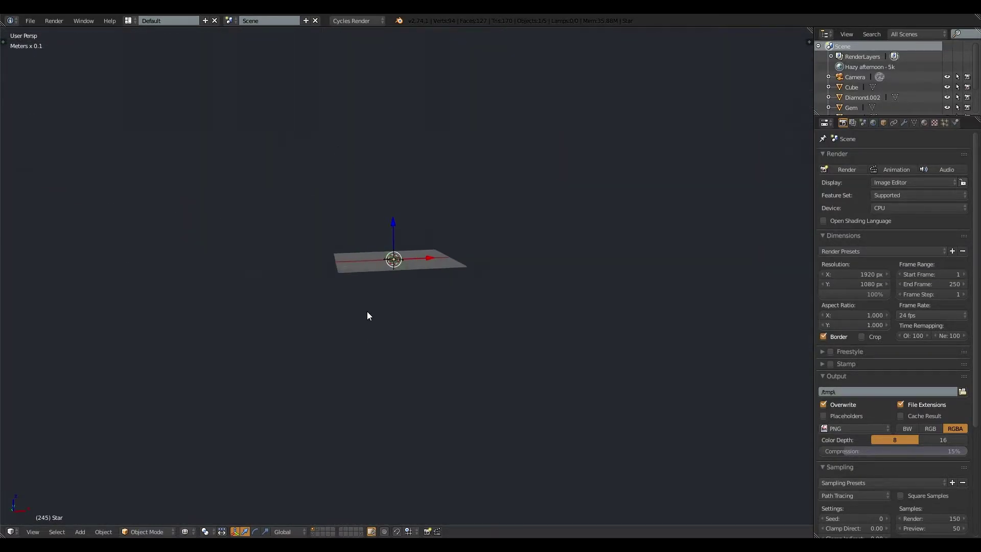
scroll(363, 308, up, 6)
key(KP_0)
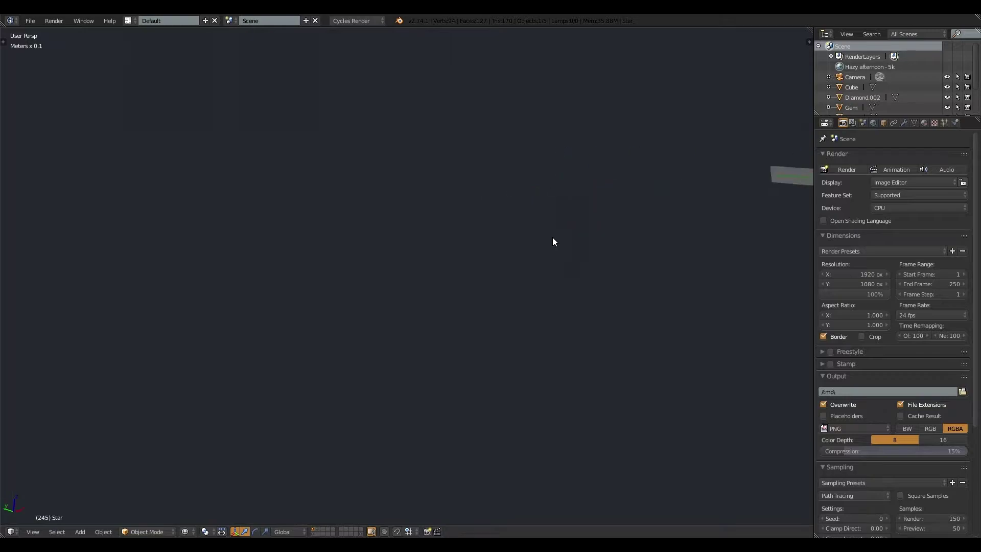
scroll(510, 347, up, 6)
key(shift+z)
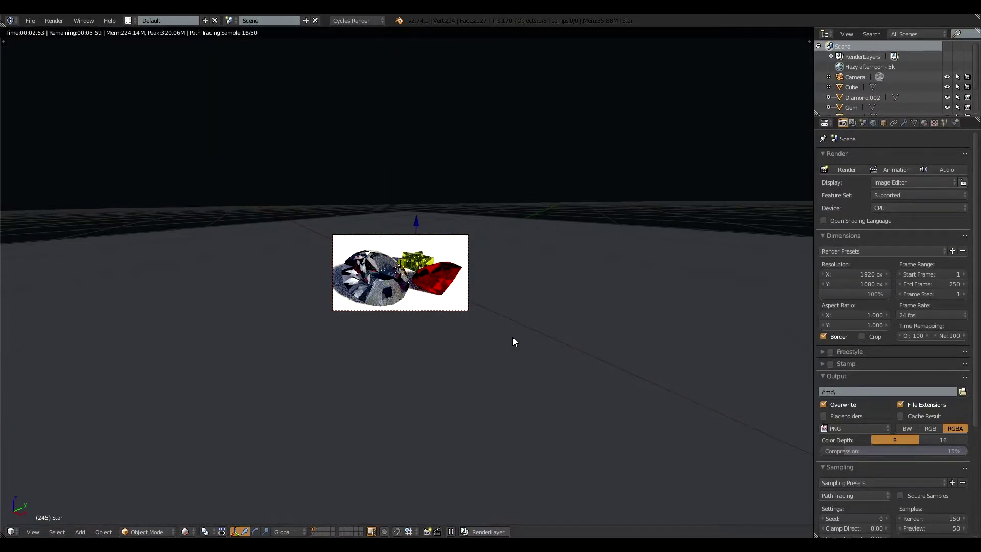
click(873, 123)
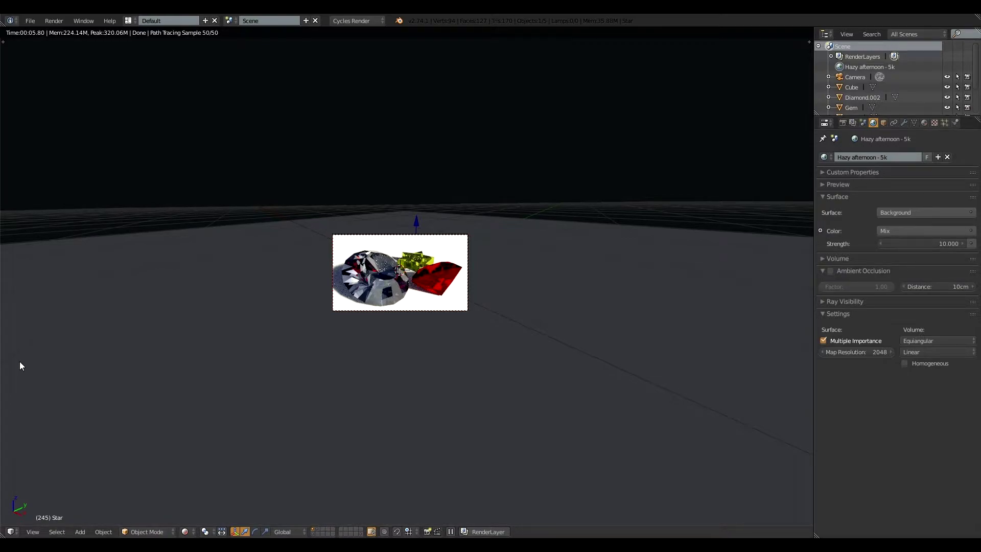
click(842, 123)
- Turn off Border and orbit through the hazy afternoon field, trees and sky
click(822, 336)
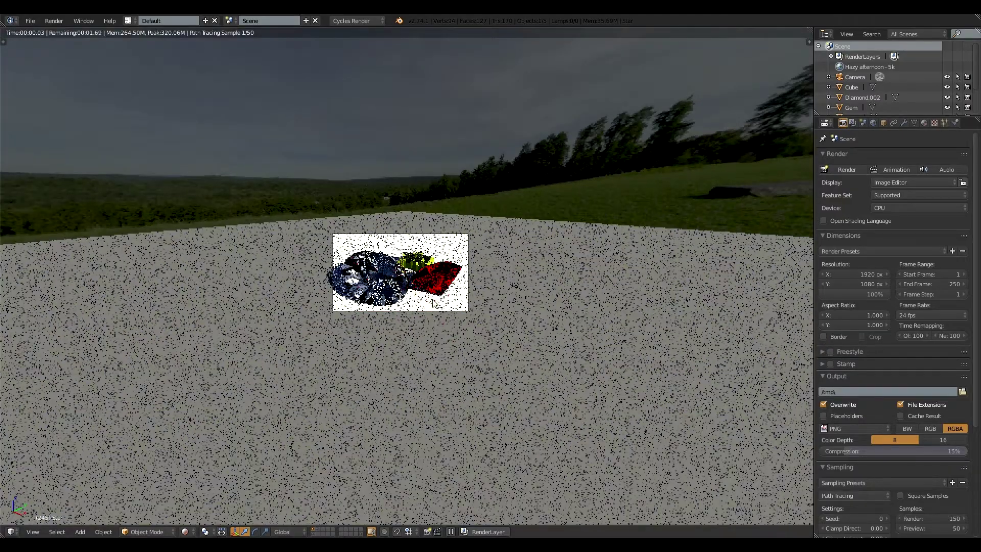
middle_drag(295, 318, 750, 261)
middle_drag(388, 358, 404, 337)
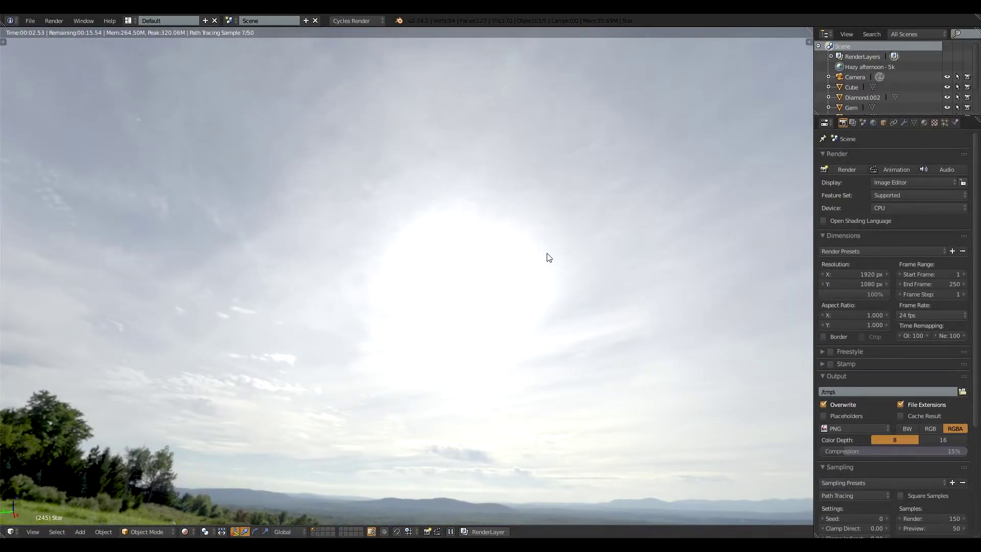
middle_drag(545, 256, 582, 277)
middle_drag(630, 337, 613, 433)
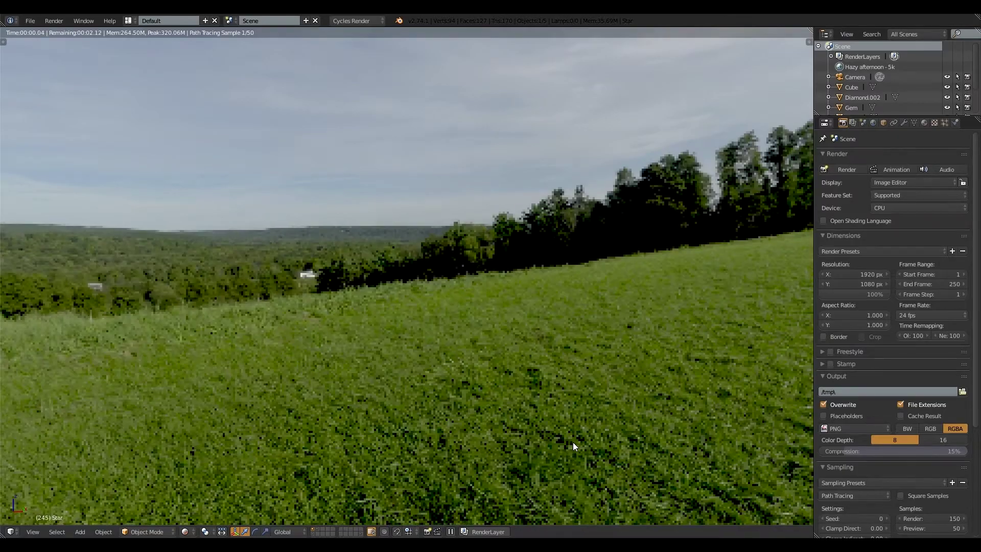
- Frame the gems, zoom out, and return to solid shading in the camera view
key(KP_Decimal)
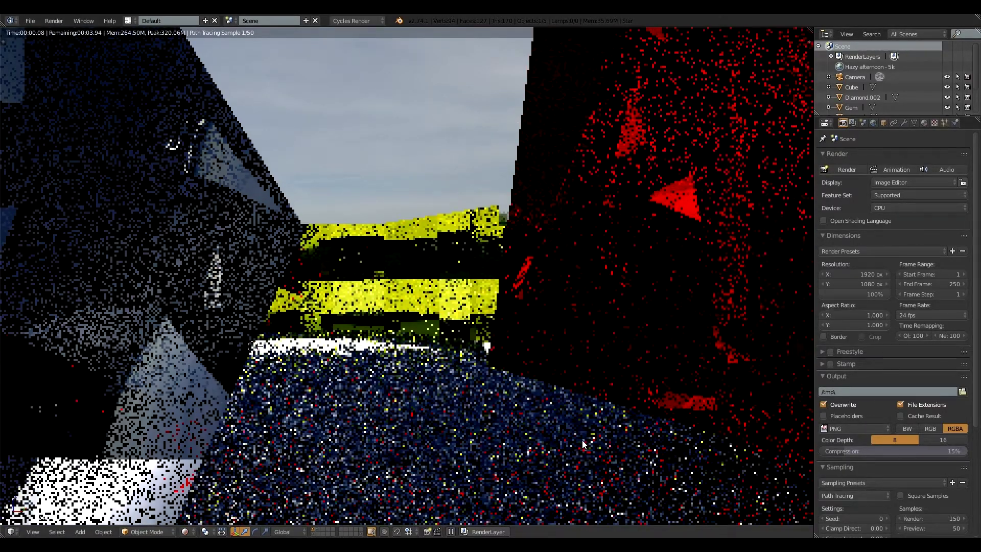
scroll(673, 365, down, 10)
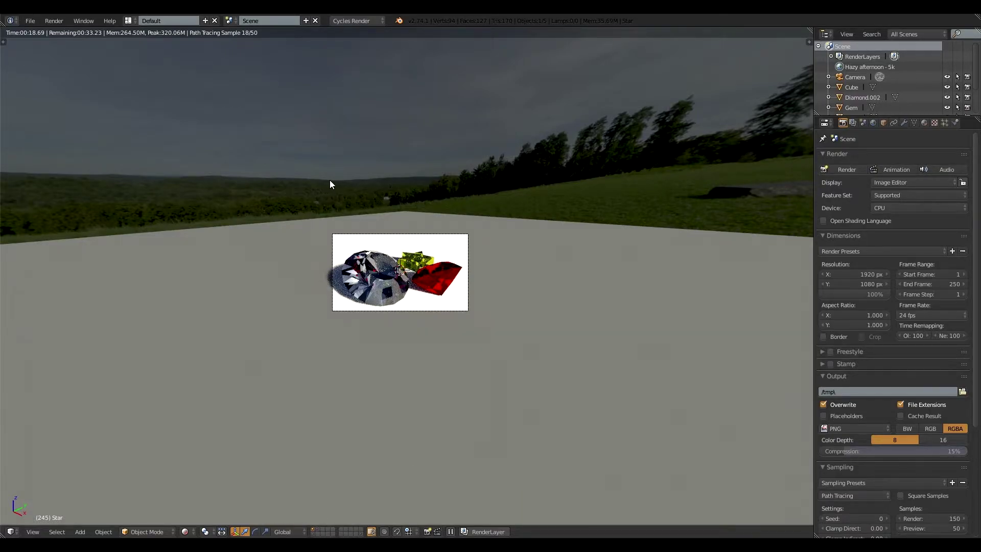
key(shift+z)
key(Home)
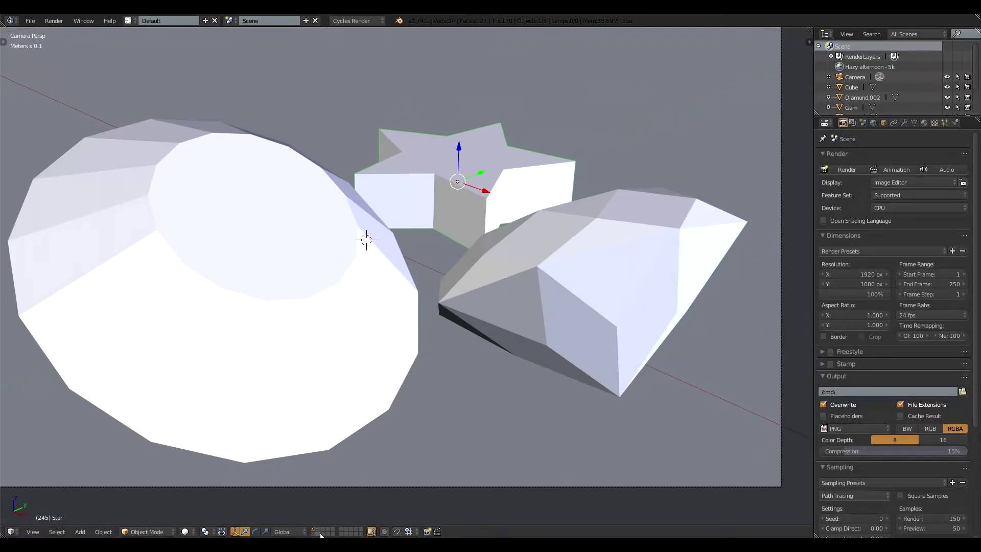
- Show only Suzanne's layer and turn the head slightly around the vertical Z axis
click(318, 531)
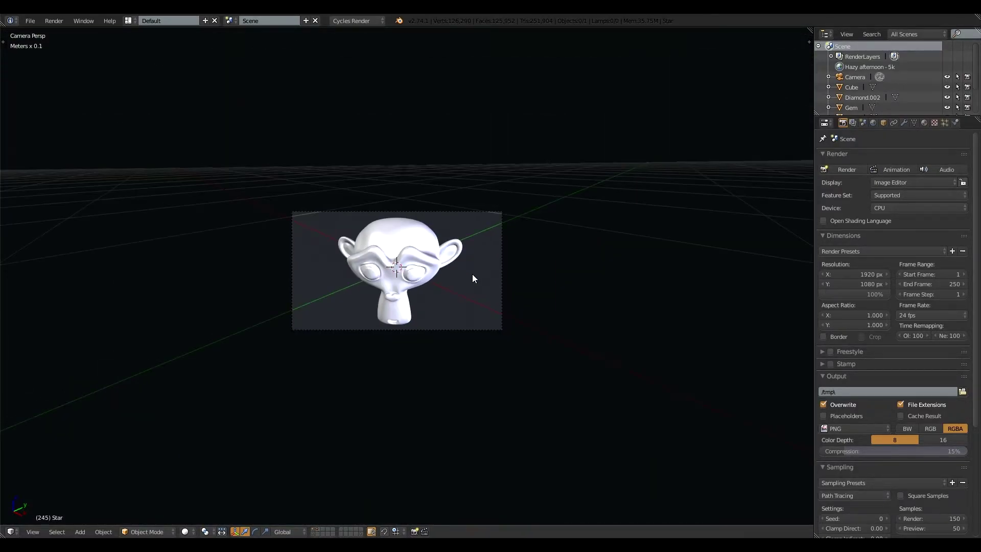
key(a)
key(r)
key(z)
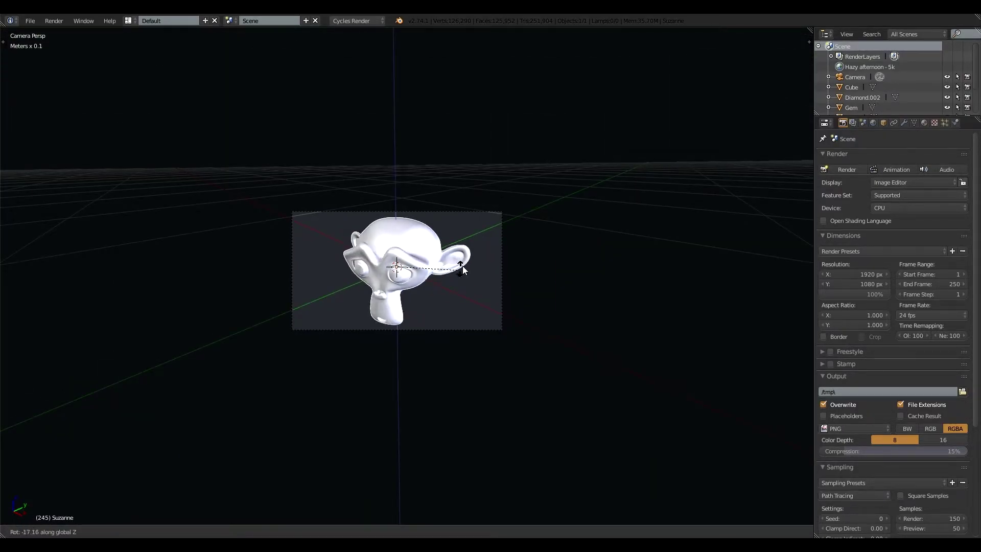
right_click(471, 206)
key(Home)
key(r)
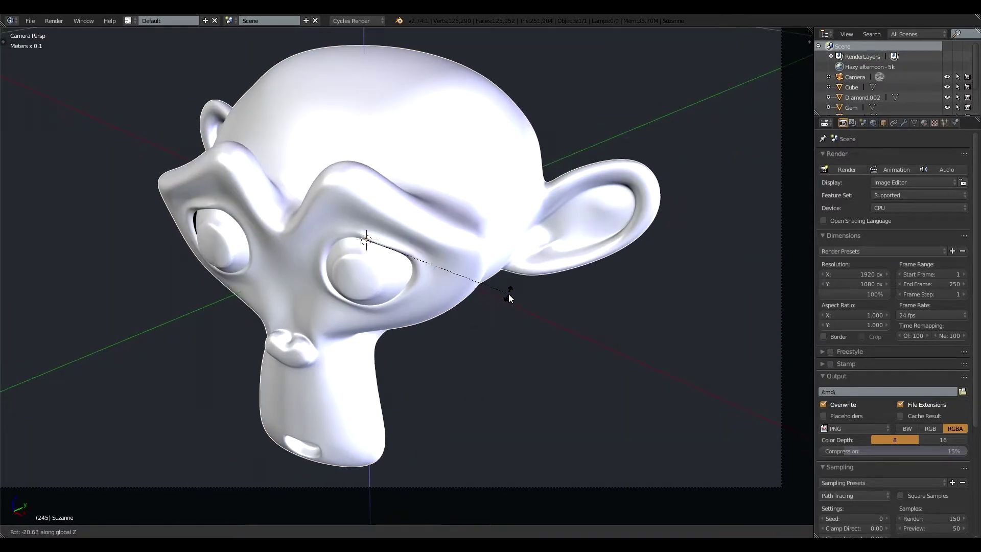
click(509, 293)
scroll(509, 295, up, 4)
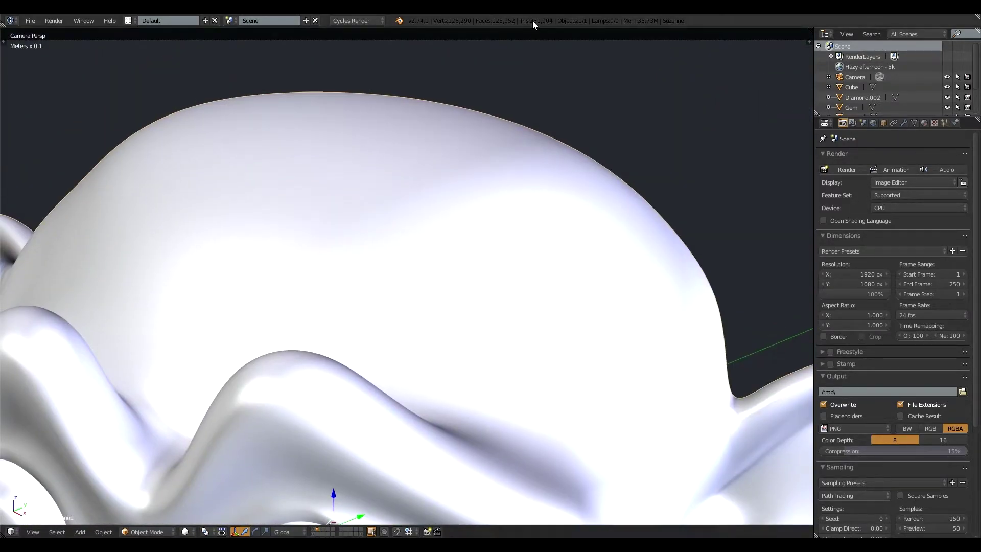
scroll(487, 208, down, 4)
shift+middle_drag(450, 454, 457, 373)
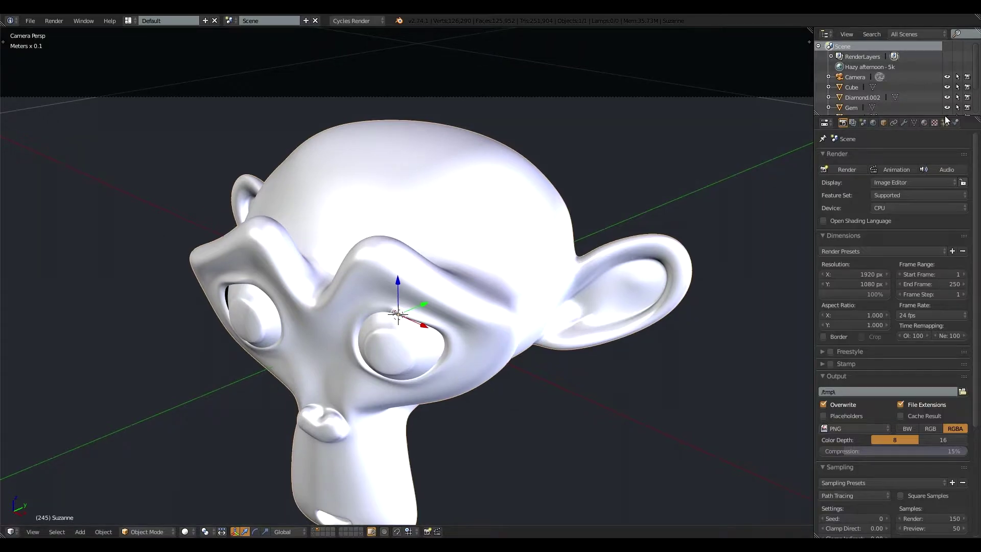
- Give Suzanne's Diffuse BSDF a dark teal colour and name the material Suzanne_PBR
click(924, 123)
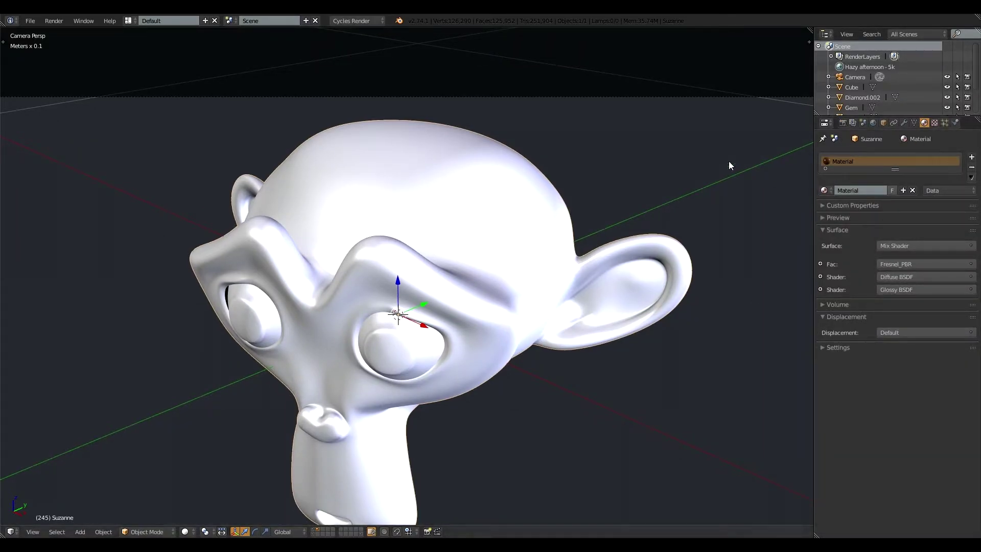
click(820, 277)
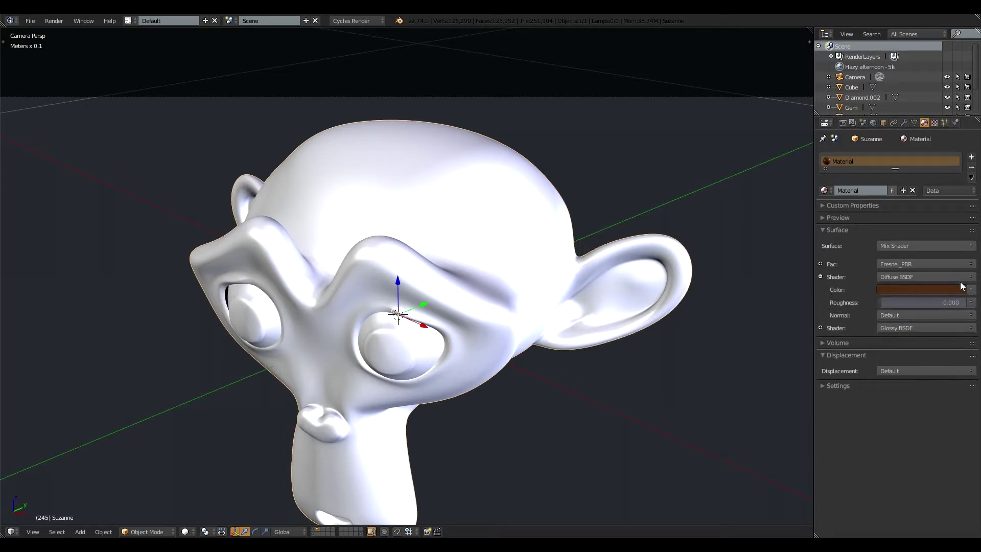
click(930, 290)
click(920, 159)
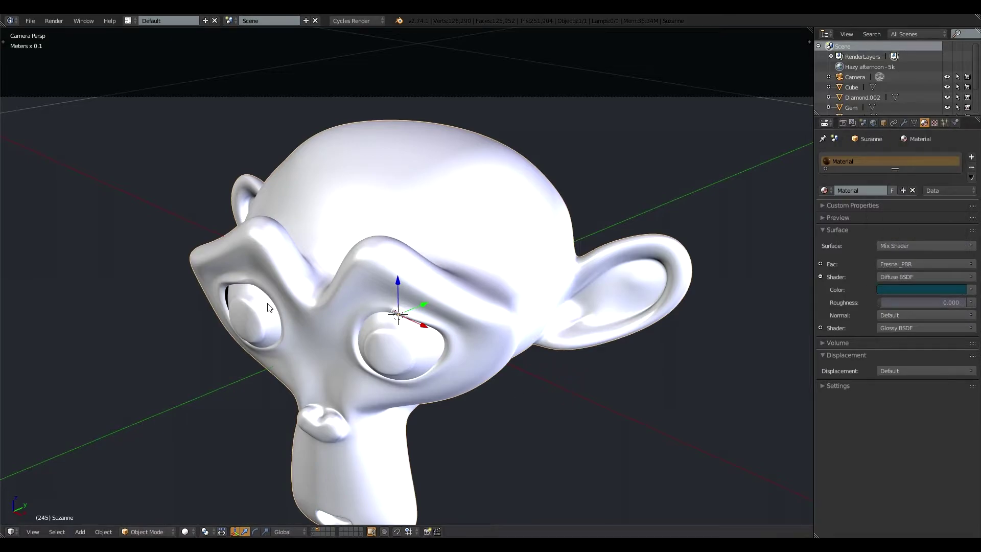
click(862, 190)
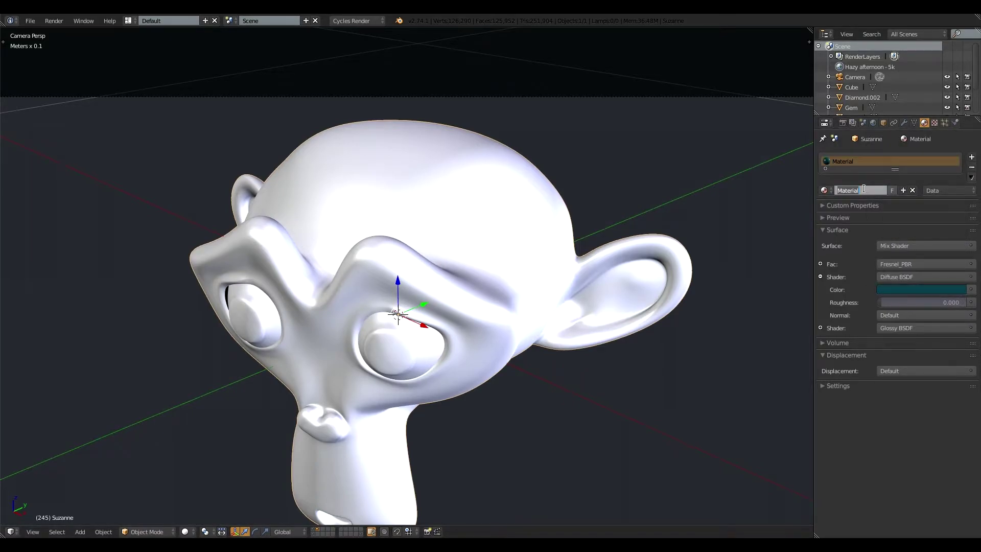
text(Suzaanne_PBR)
key(Return)
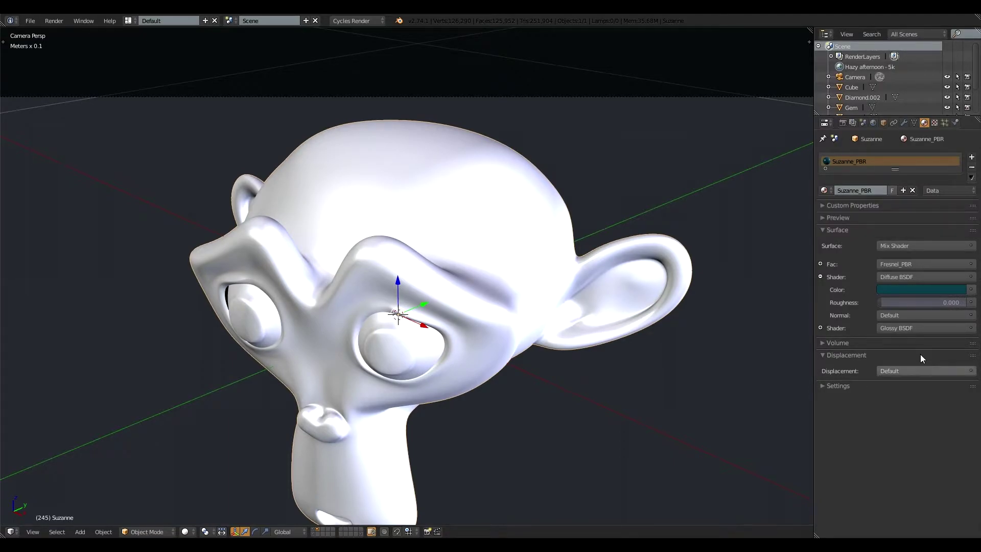
- Turn on live rendered shading in the viewport to preview the teal Suzanne
scroll(453, 285, down, 8)
scroll(453, 284, up, 2)
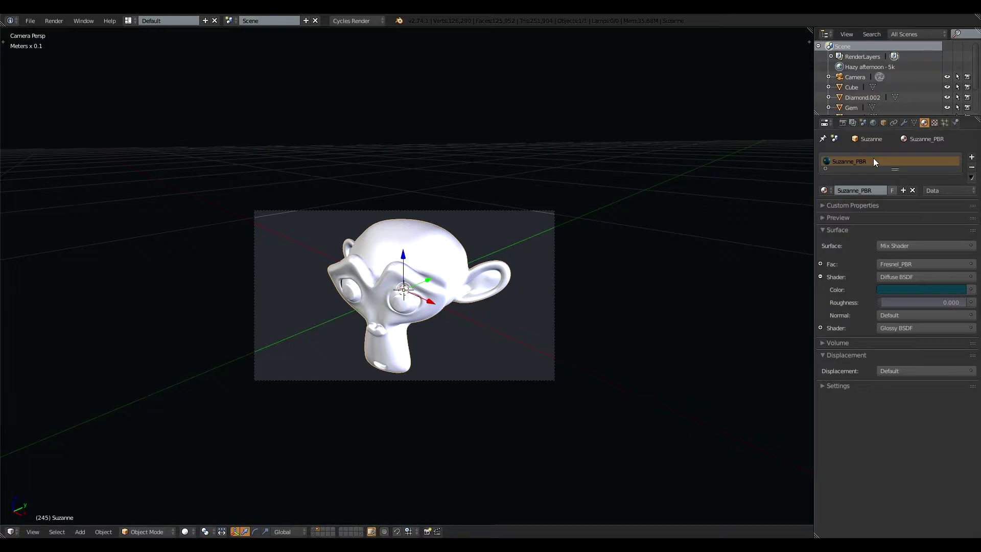
key(shift+z)
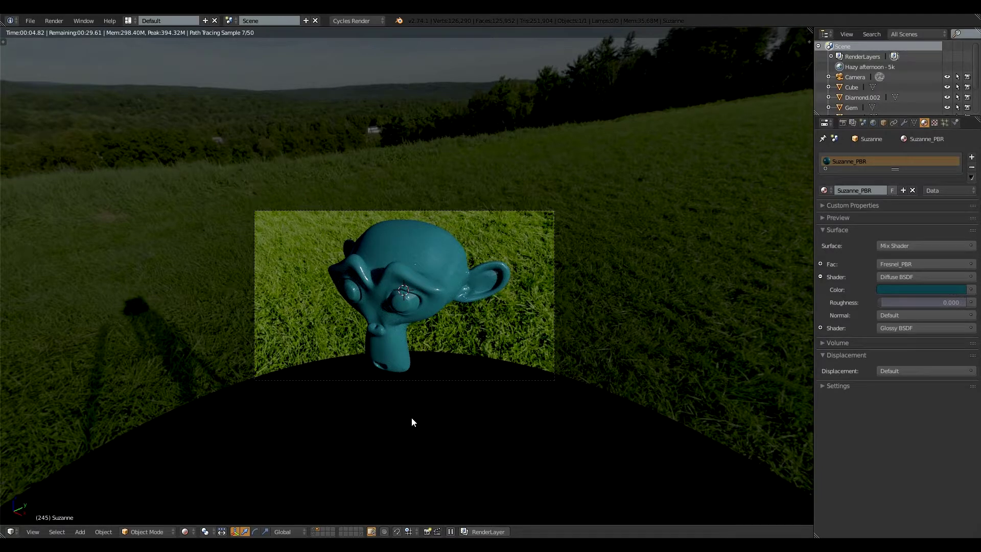
- Orbit the view around Suzanne and show the Hazy afternoon - 5k world settings
scroll(438, 415, up, 7)
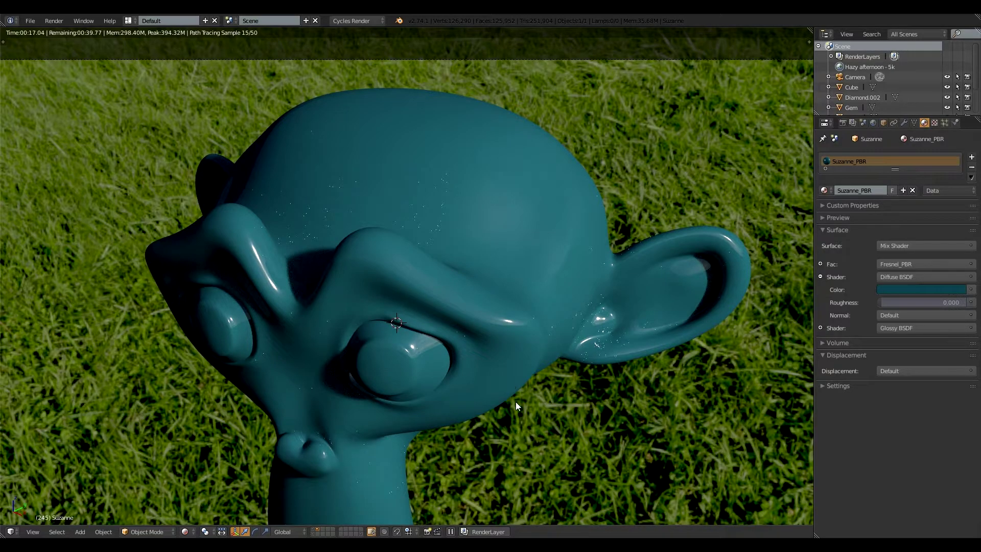
middle_drag(522, 470, 200, 127)
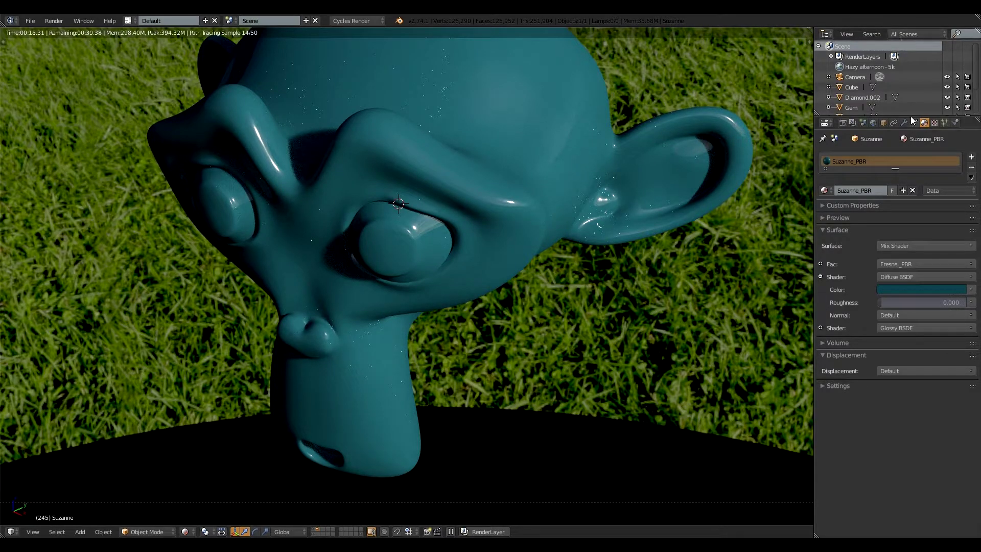
click(874, 123)
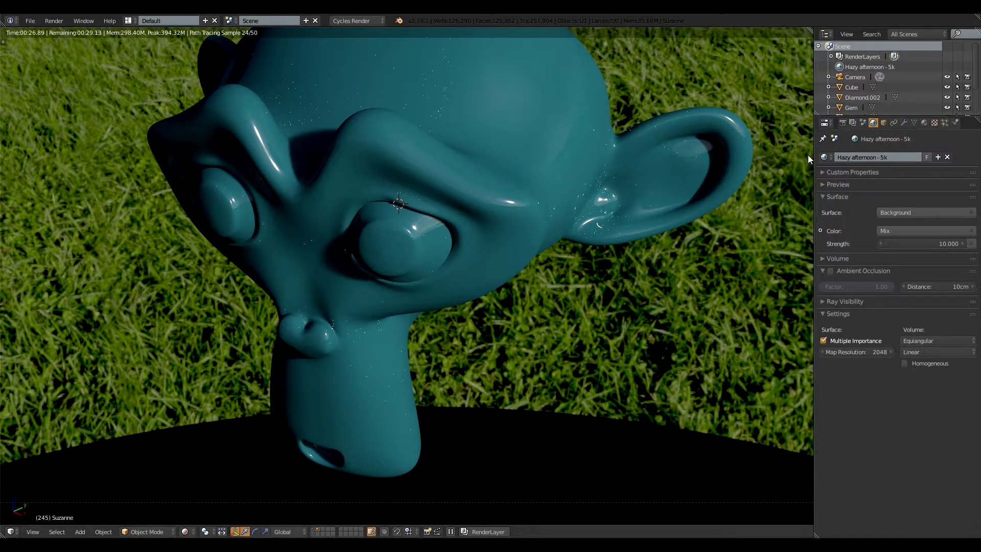
- Switch the world to Hazy afternoon - 10k and view Suzanne through the scene camera
click(824, 157)
click(880, 214)
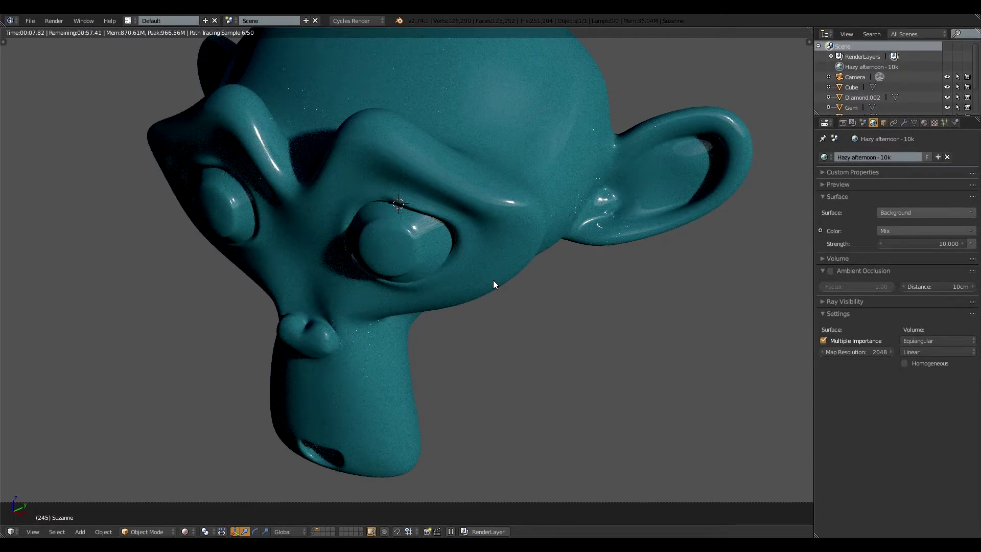
key(KP_0)
scroll(499, 381, down, 3)
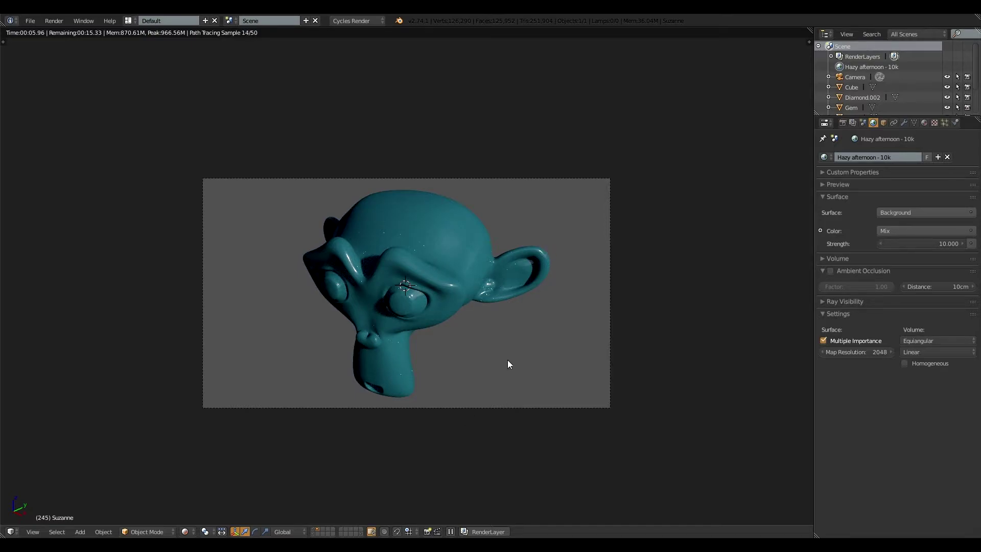
- Choose the World.002 corporateInterior lobby environment and make the lamp's layer visible
click(825, 157)
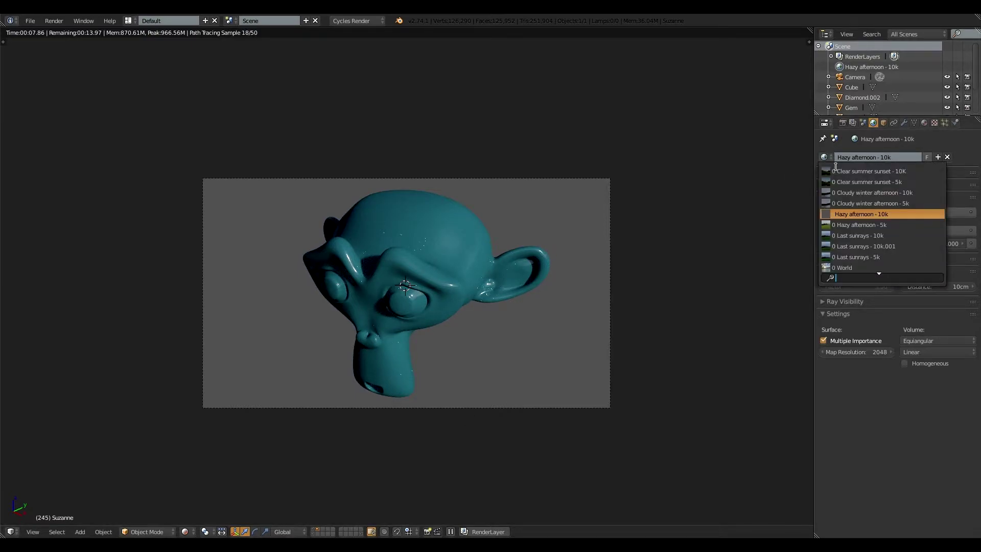
scroll(887, 252, down, 7)
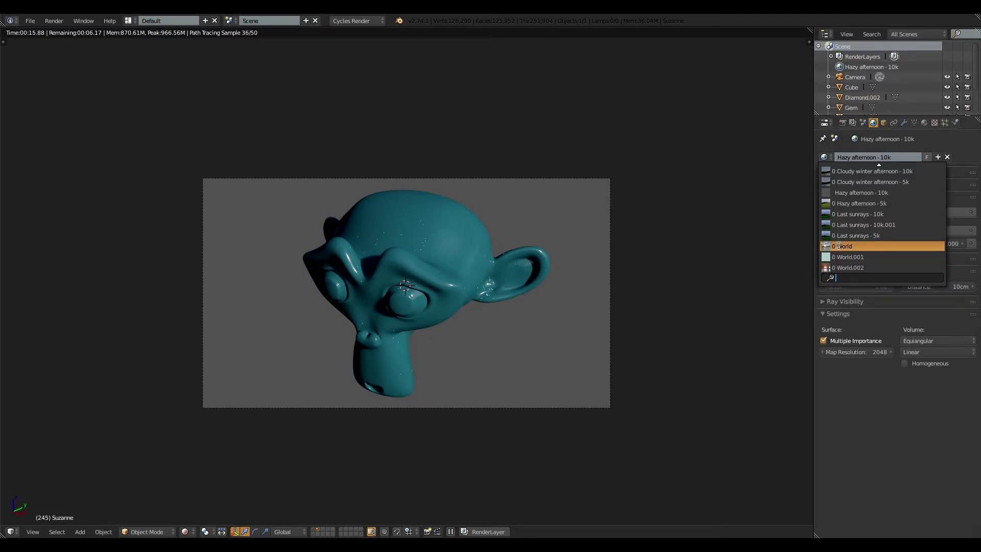
click(844, 267)
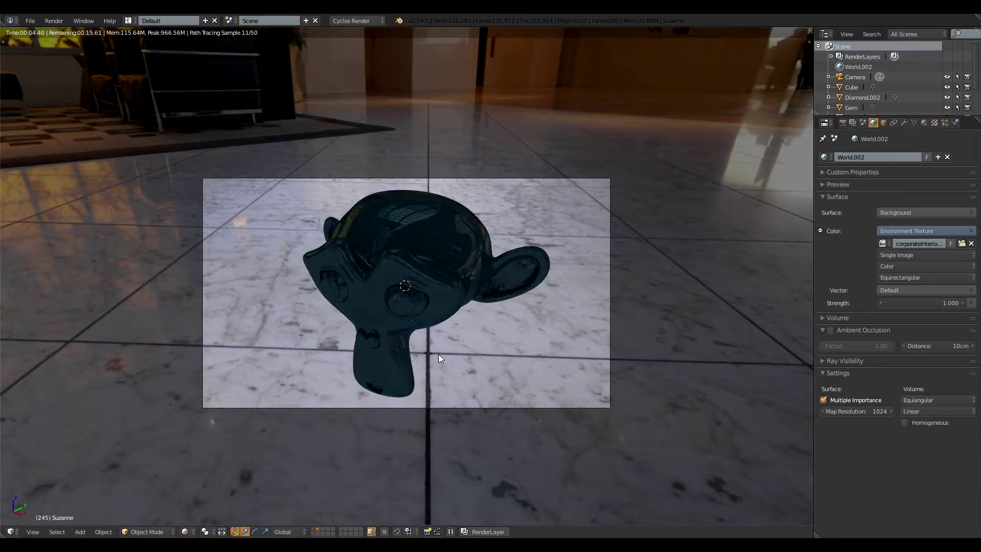
shift+click(315, 534)
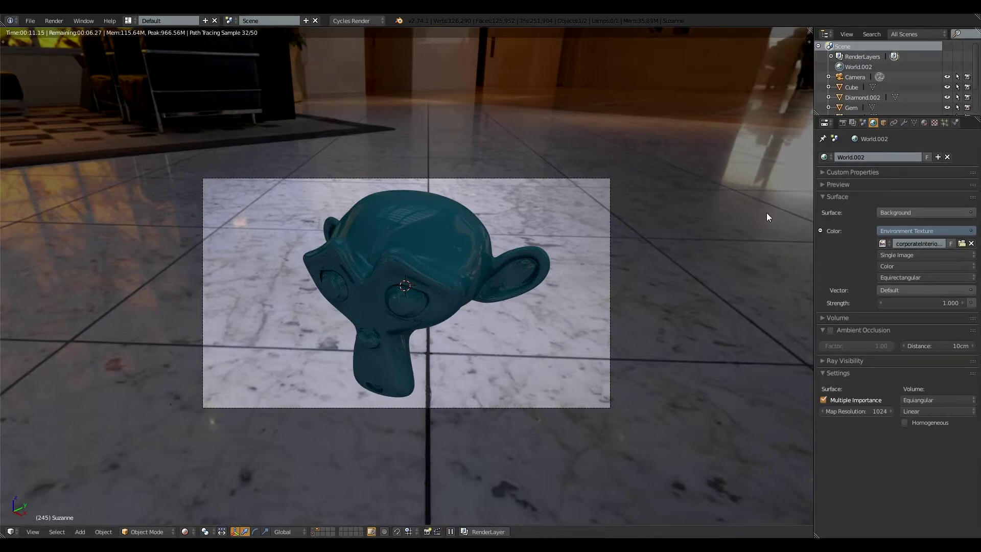
click(826, 159)
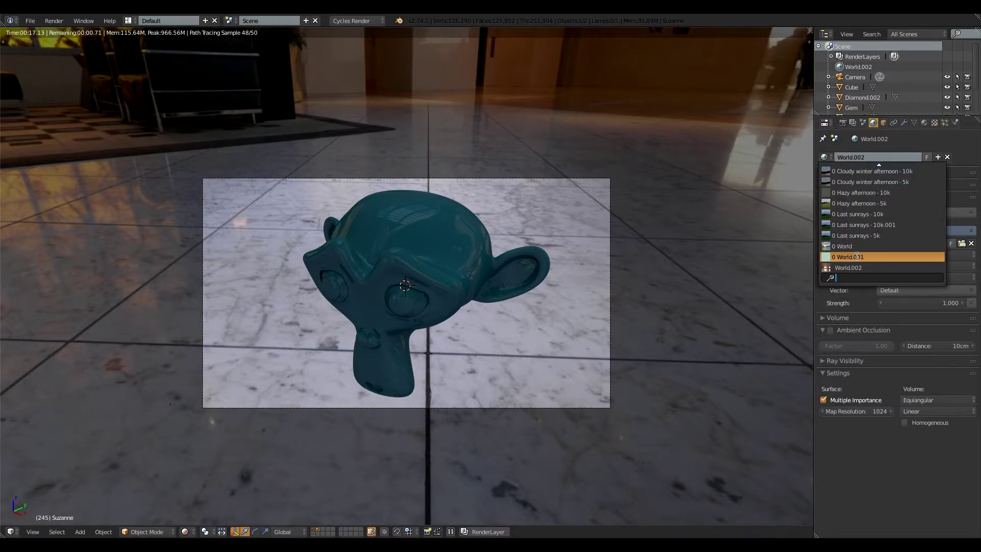
- Switch the world to the flat pale-teal World.001 background and show the lamp's layer
key(Escape)
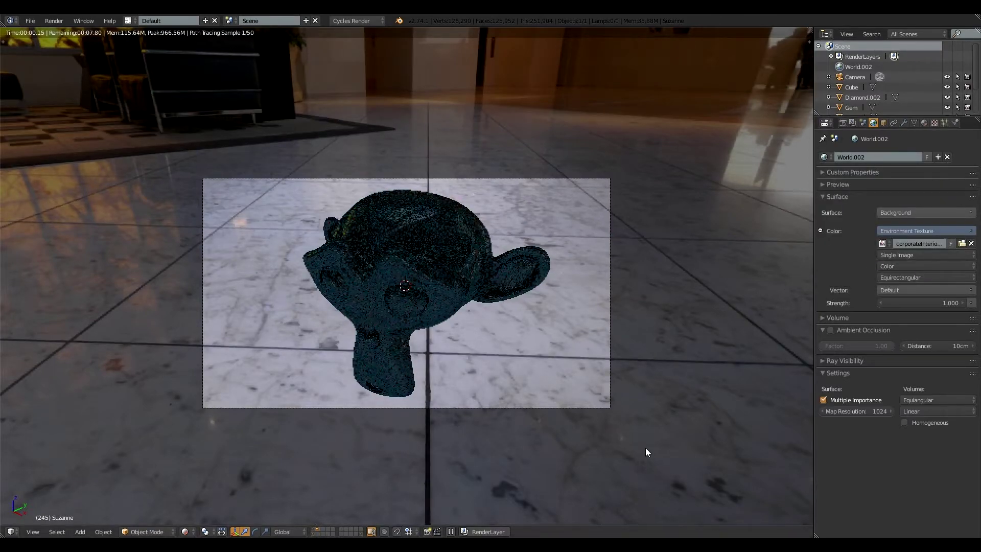
click(823, 159)
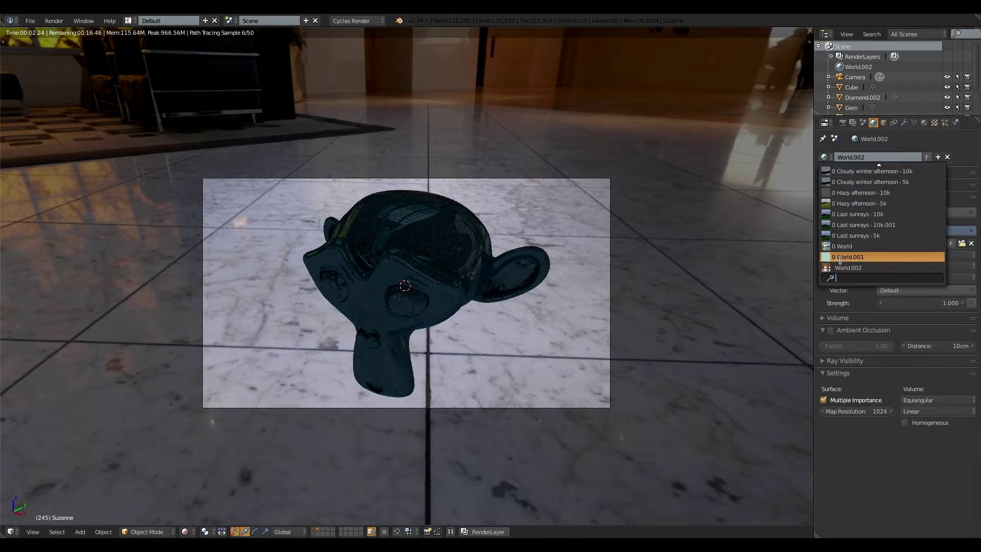
click(840, 258)
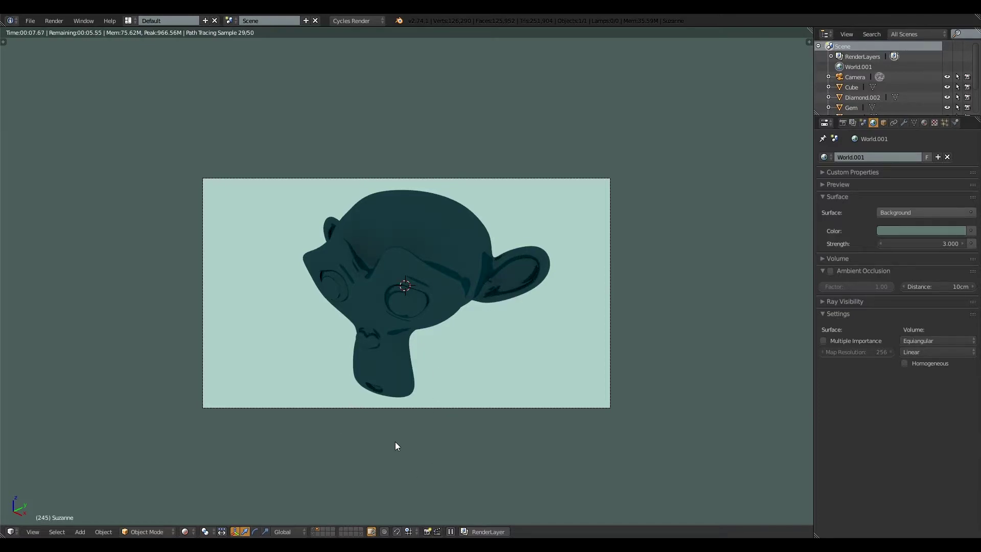
shift+click(314, 535)
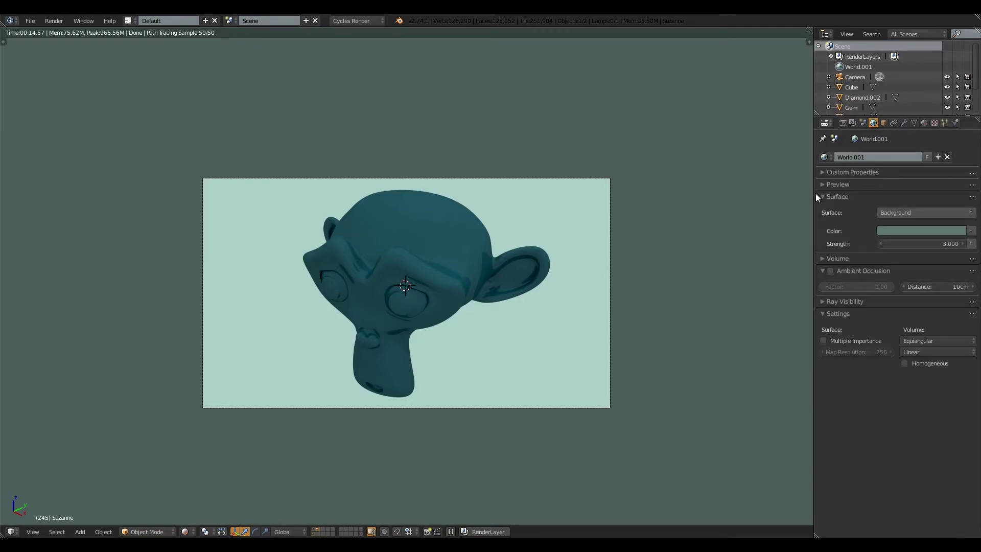
- Collapse the Ambient Occlusion and Settings panels in the world properties
click(823, 271)
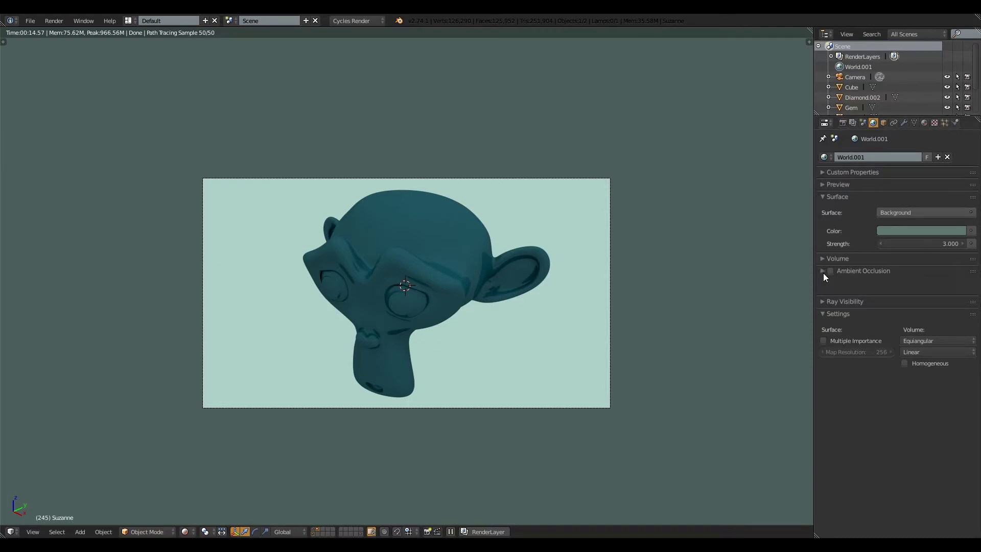
click(824, 295)
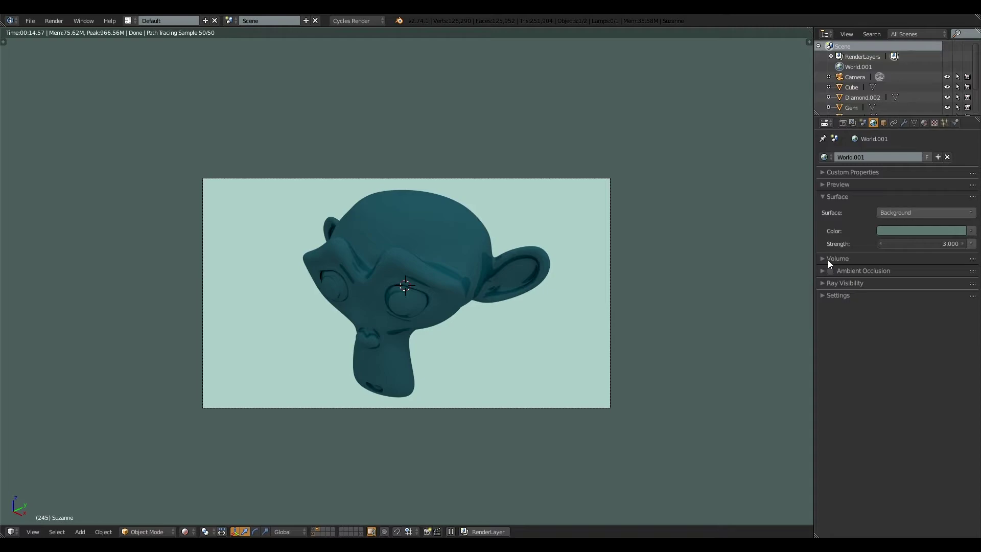
click(828, 159)
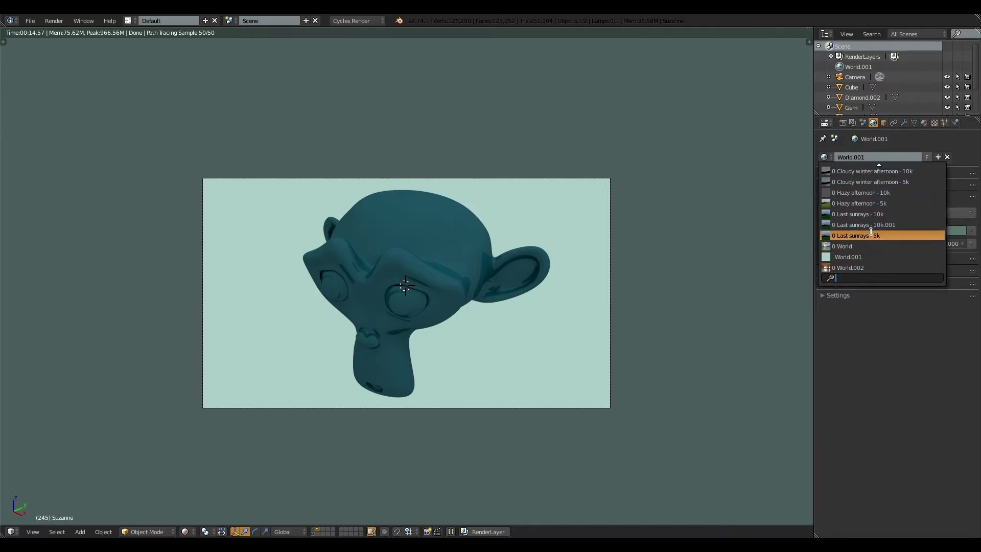
- Apply the Cloudy winter afternoon - 10k world, hide the lamp's layer, and return to camera view
scroll(870, 173, up, 3)
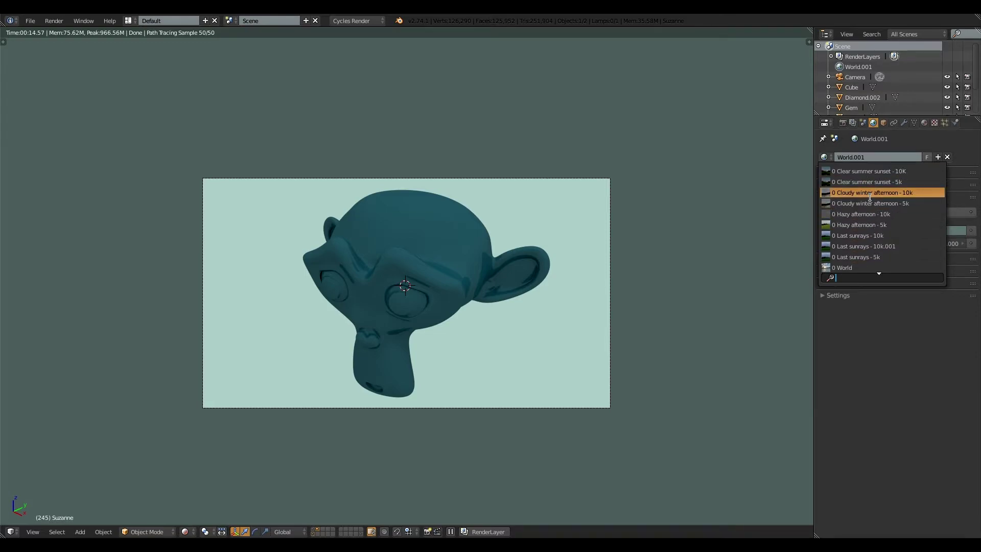
click(908, 192)
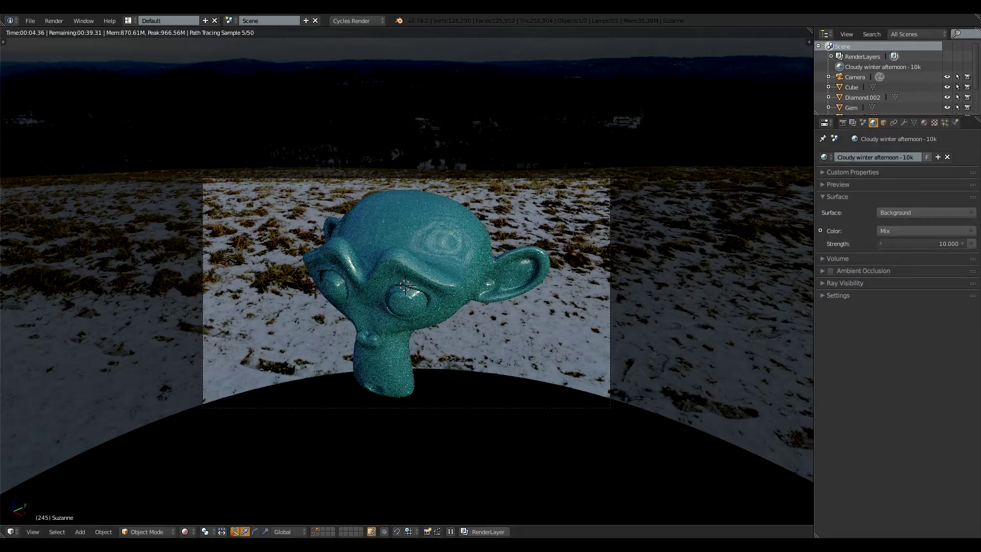
click(317, 531)
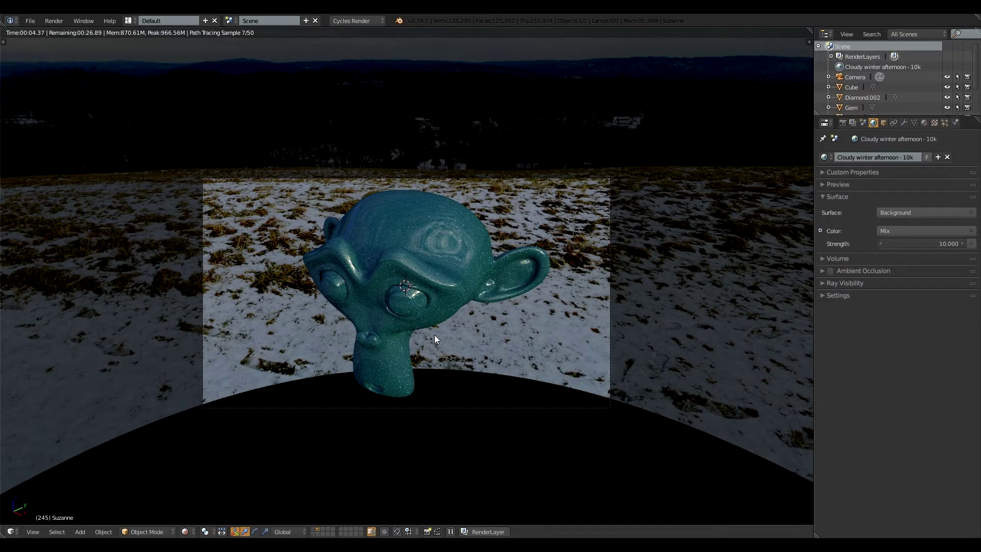
middle_drag(219, 285, 343, 255)
key(KP_0)
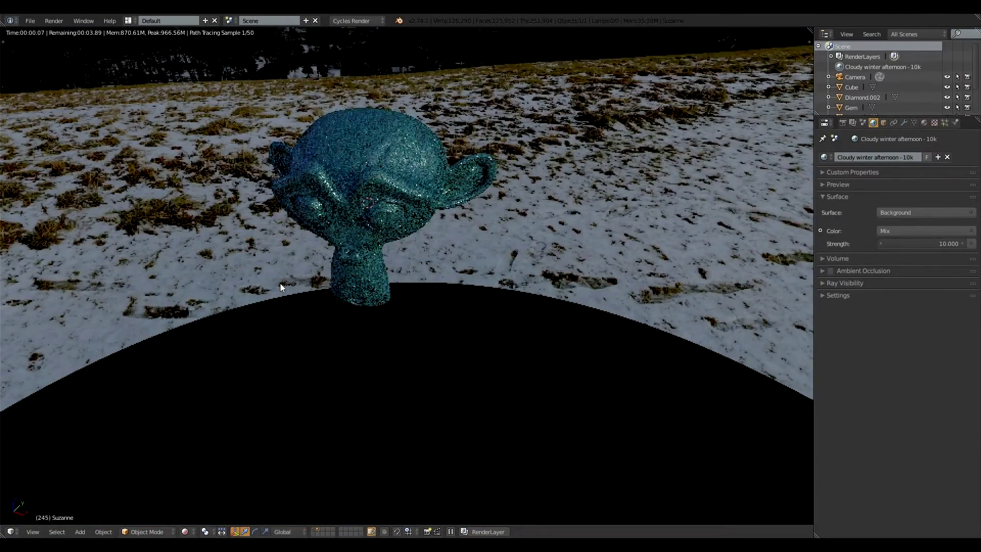
- Apply the Last sunrays - 10k world and preview Suzanne from the camera view
click(823, 157)
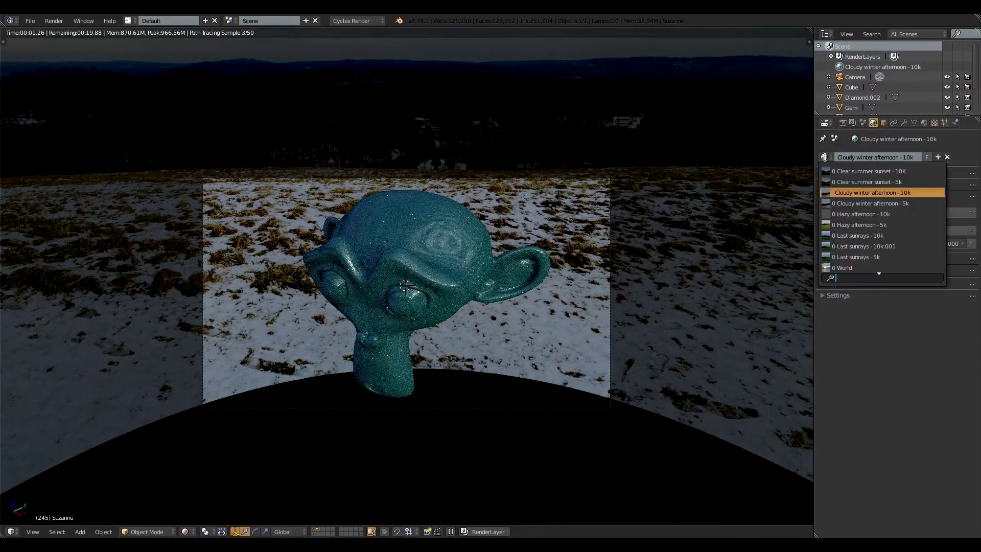
click(863, 235)
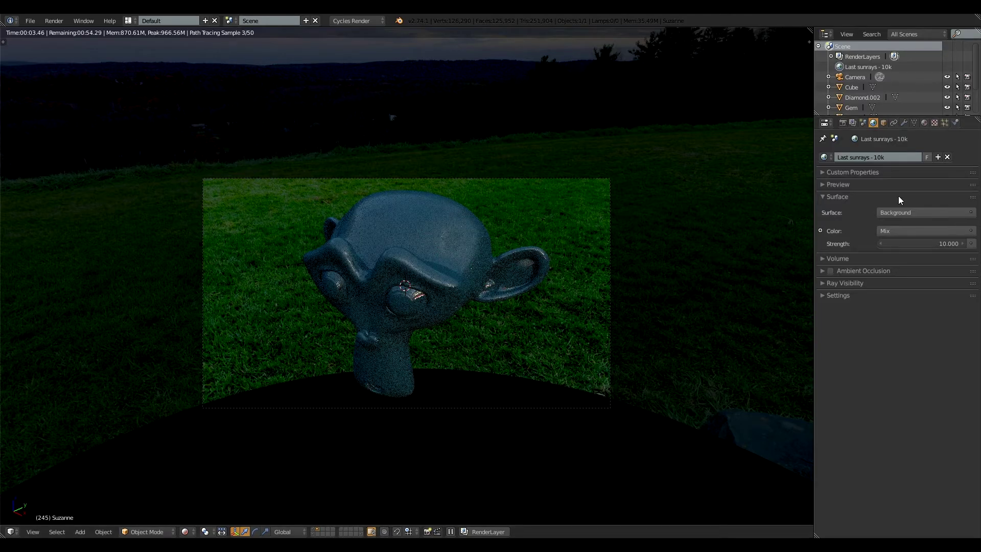
middle_drag(411, 350, 455, 359)
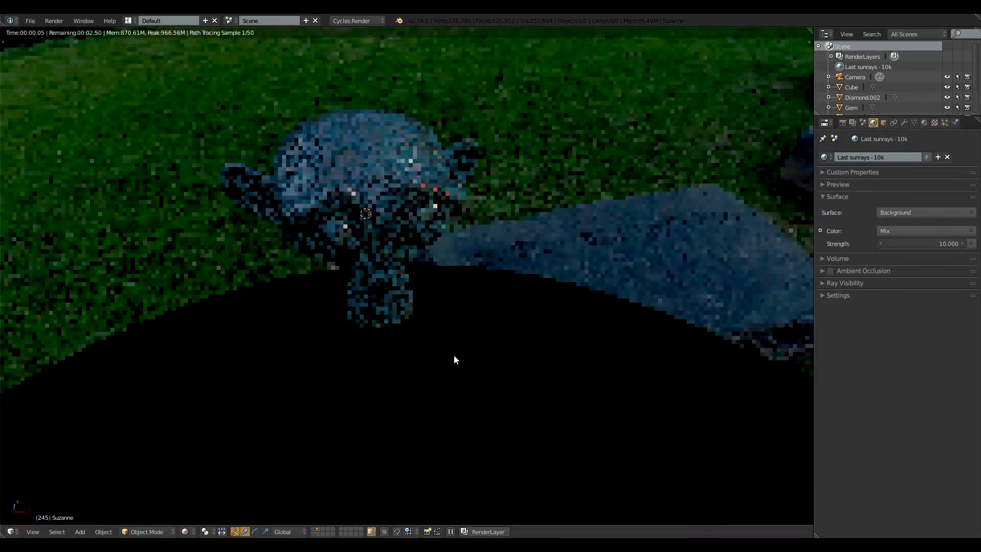
key(KP_0)
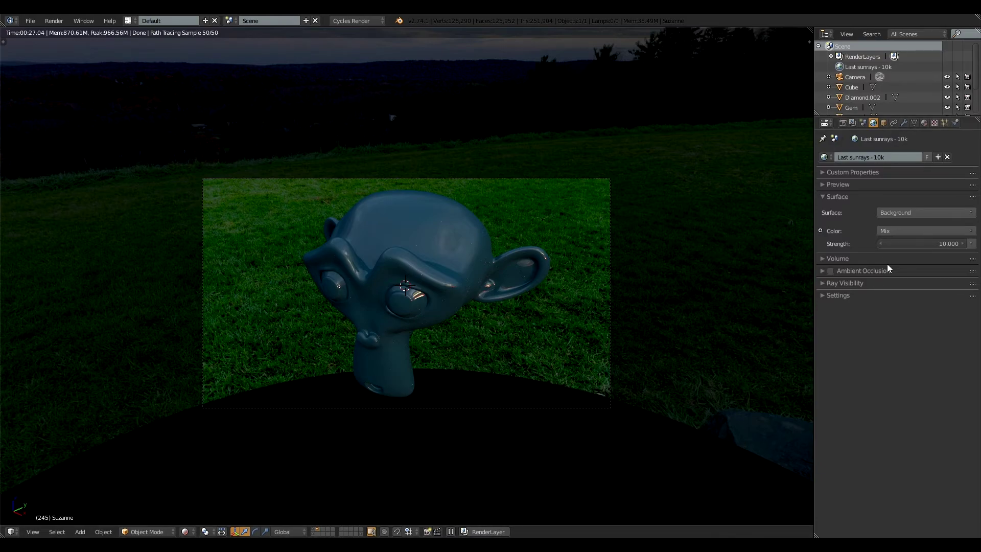
click(824, 157)
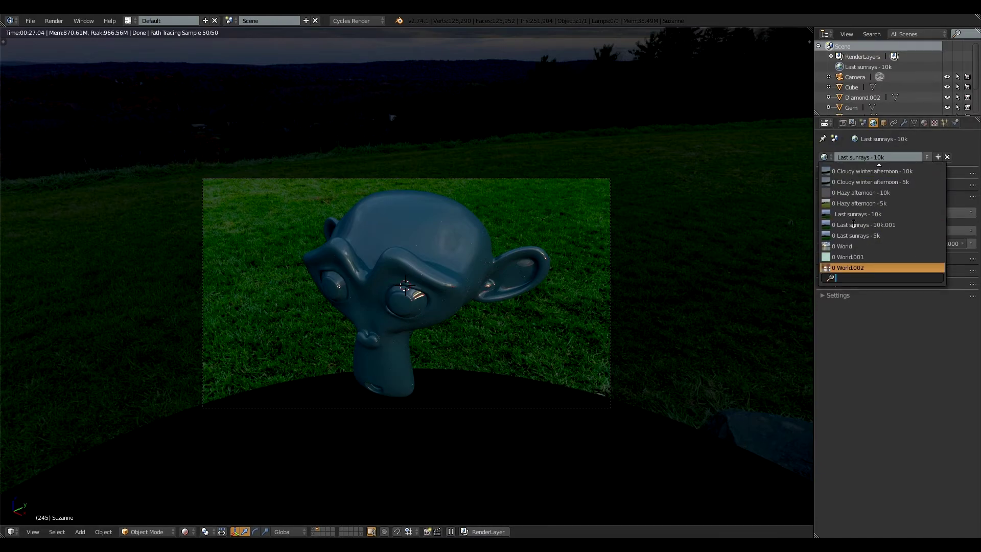
- Pick the pale-teal World.001 background (strength 3.000) and make the lamp's layer visible
click(848, 256)
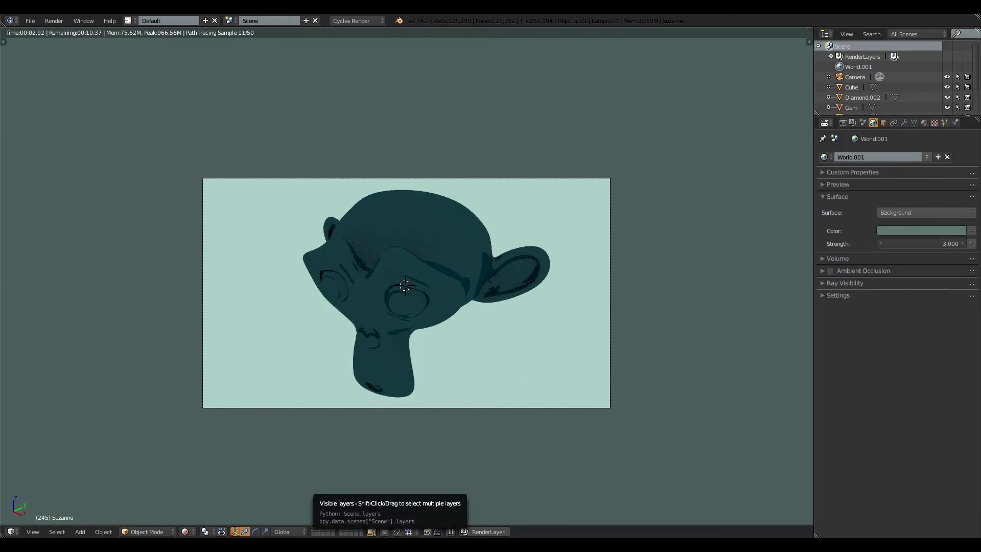
shift+click(315, 534)
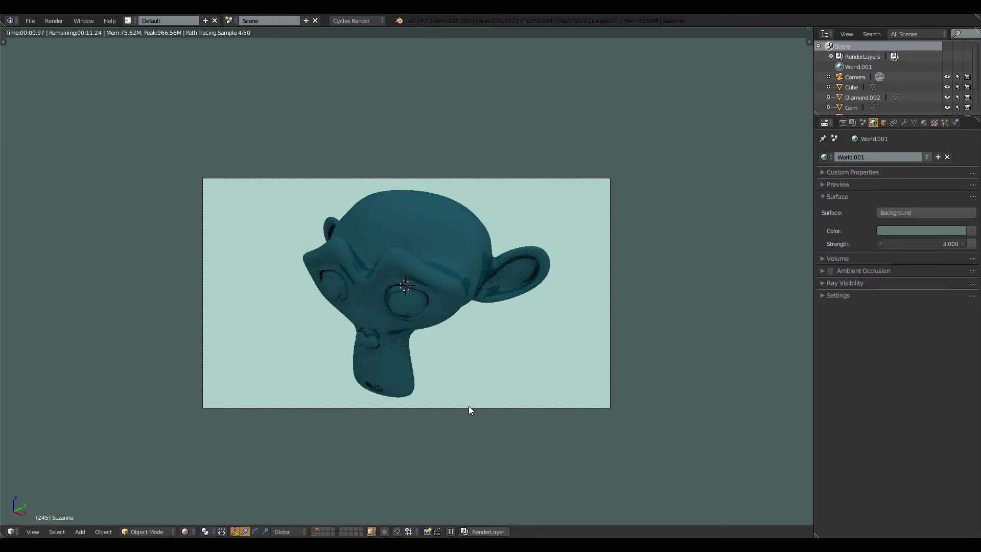